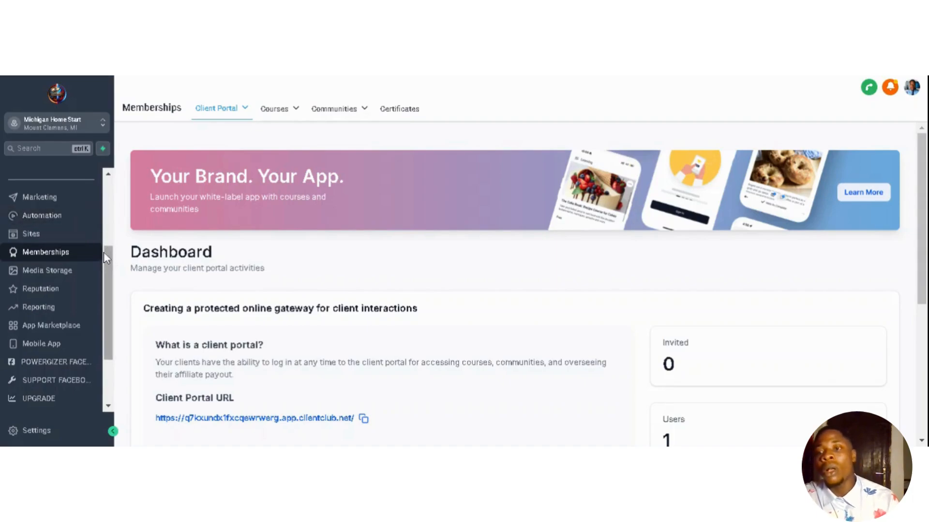
- Go to the main account dashboard and come back to the Memberships area
scroll(107, 264, up, 3)
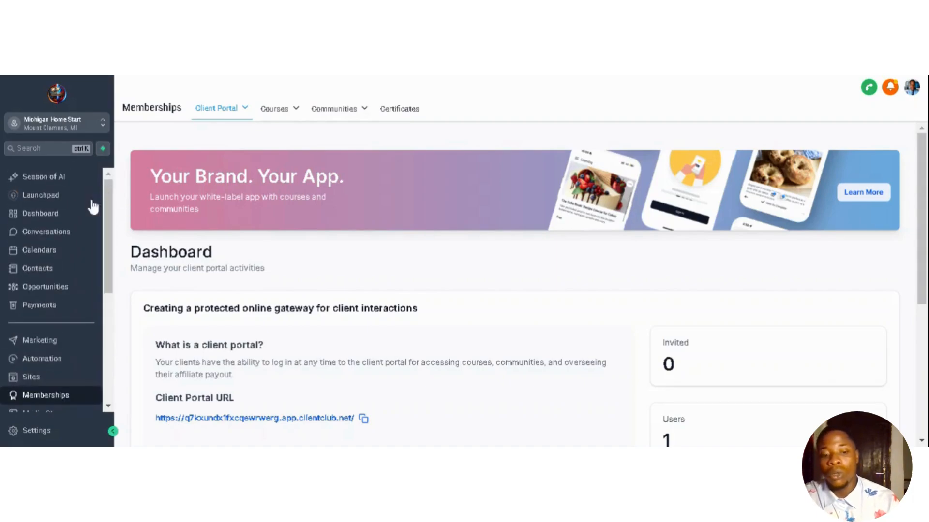
click(58, 217)
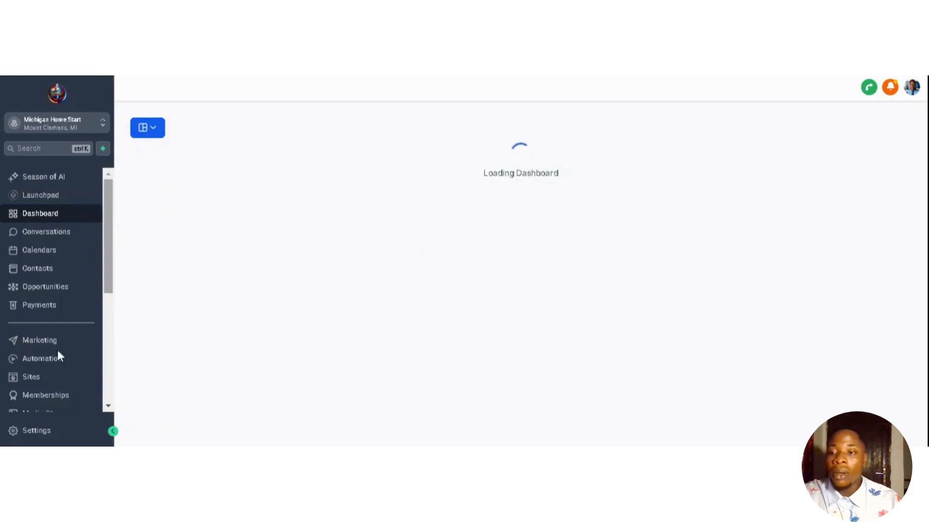
scroll(108, 309, down, 2)
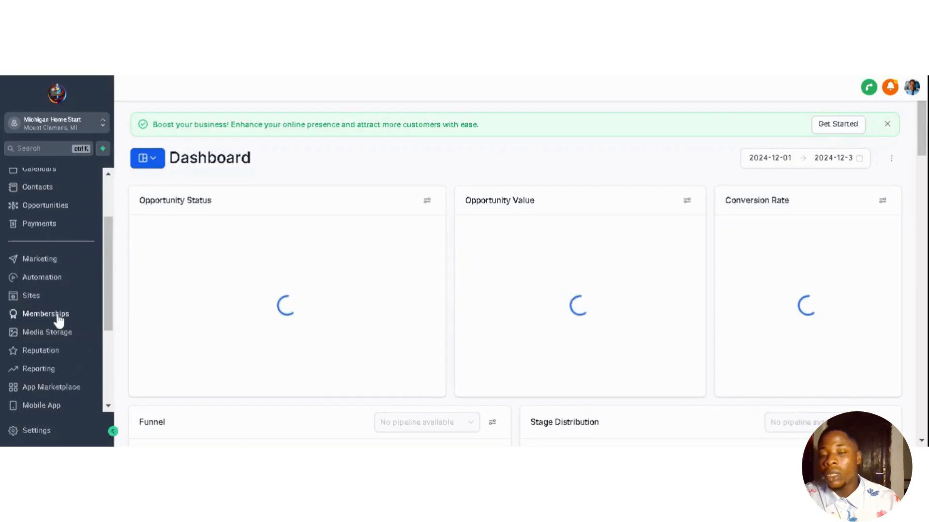
click(59, 320)
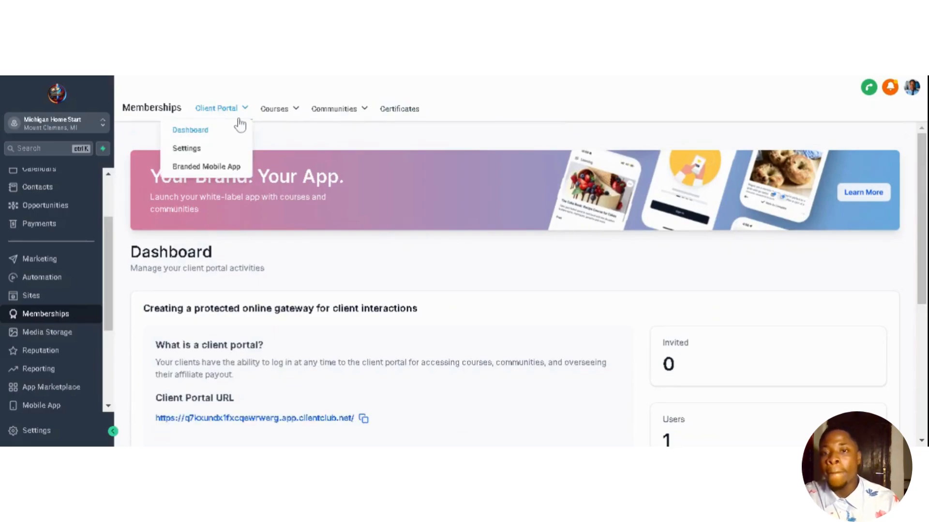
mouse_move(282, 120)
mouse_move(339, 111)
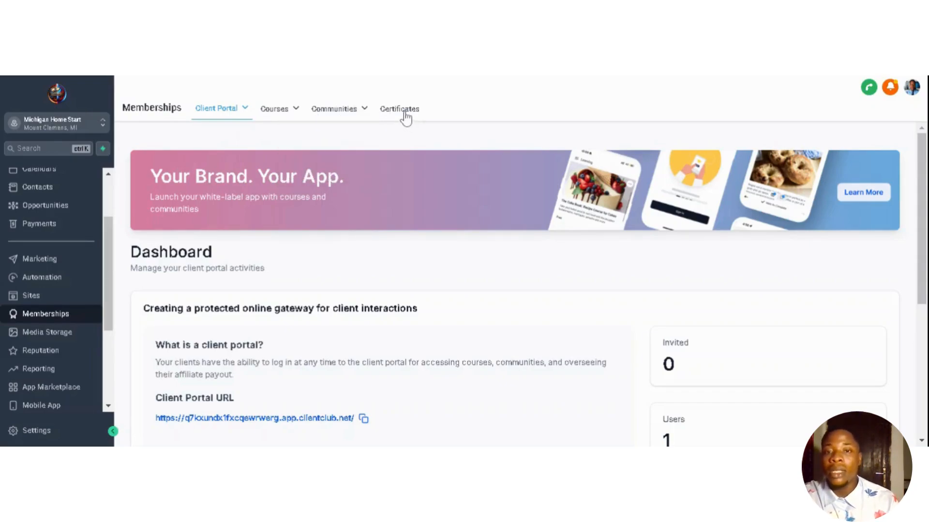
- Open Memberships Certificates and start a new certificate from an existing template
click(403, 117)
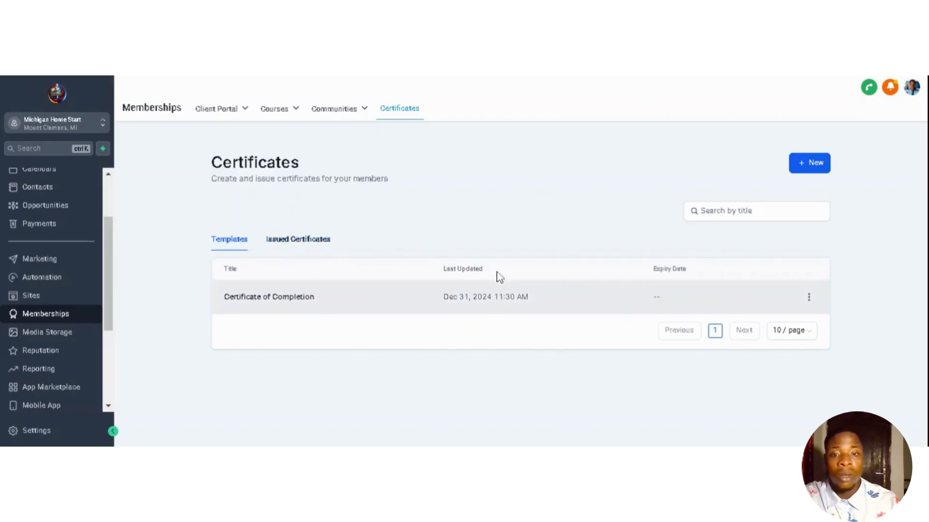
click(818, 164)
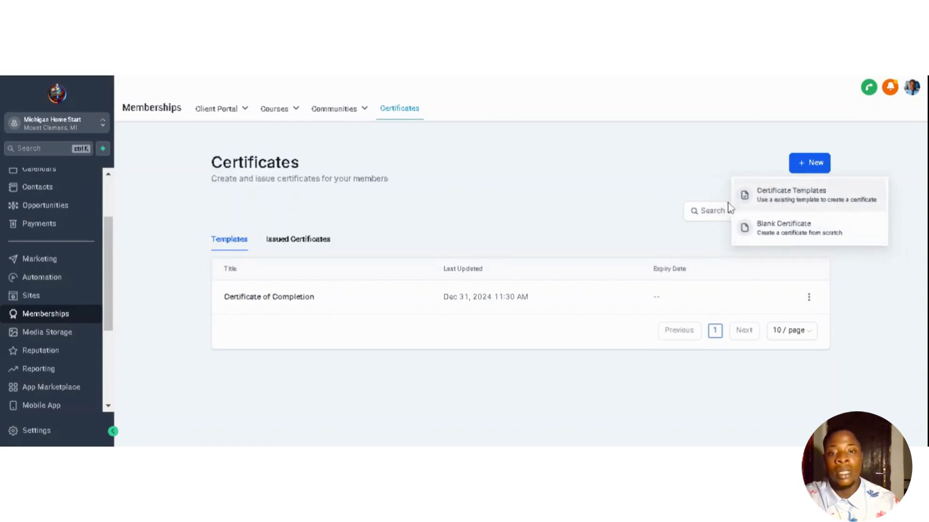
click(796, 198)
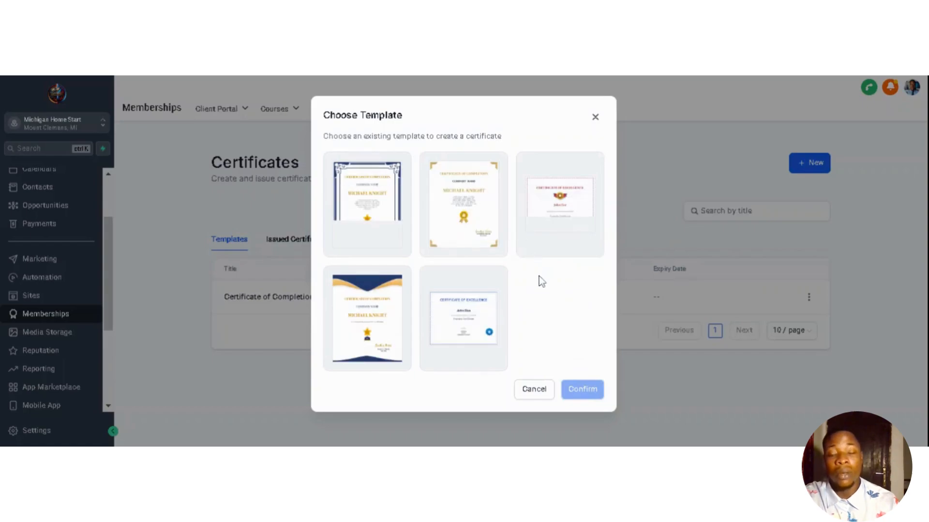
- Choose the first, blue ornate-bordered completion template and confirm it
click(388, 217)
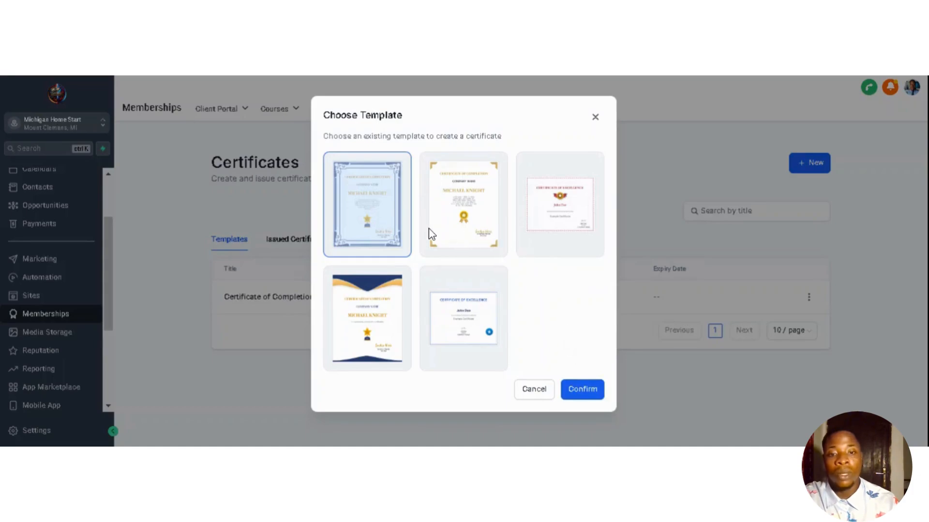
click(591, 393)
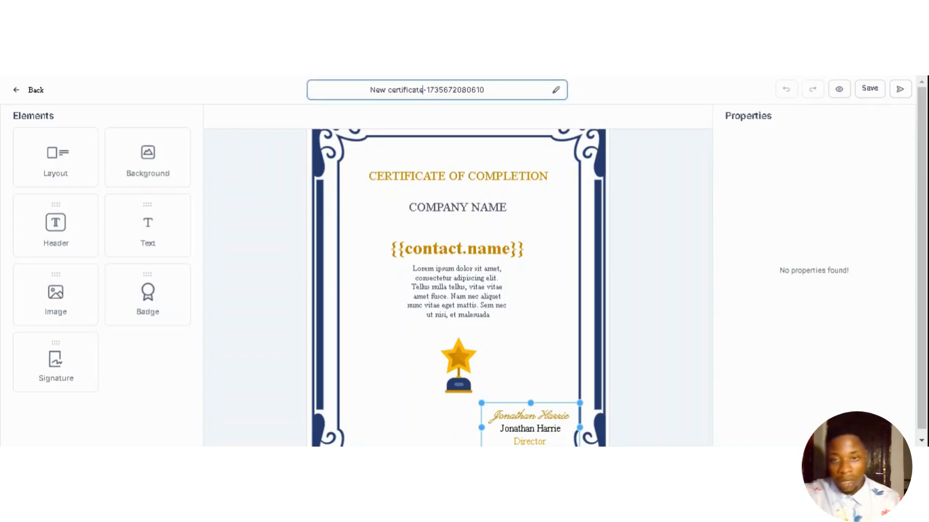
- Replace the default certificate name with 'Certificate of Completion 2'
click(422, 90)
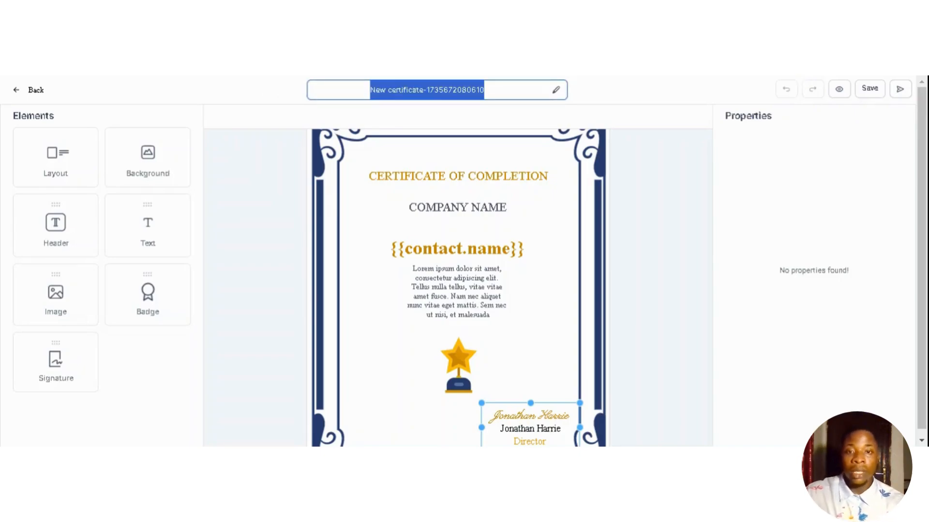
text(Ce)
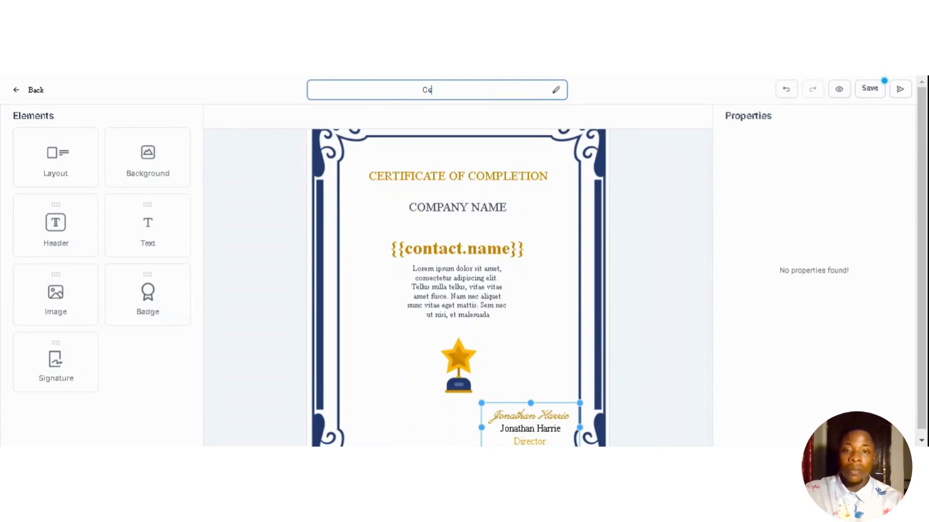
text(rtif)
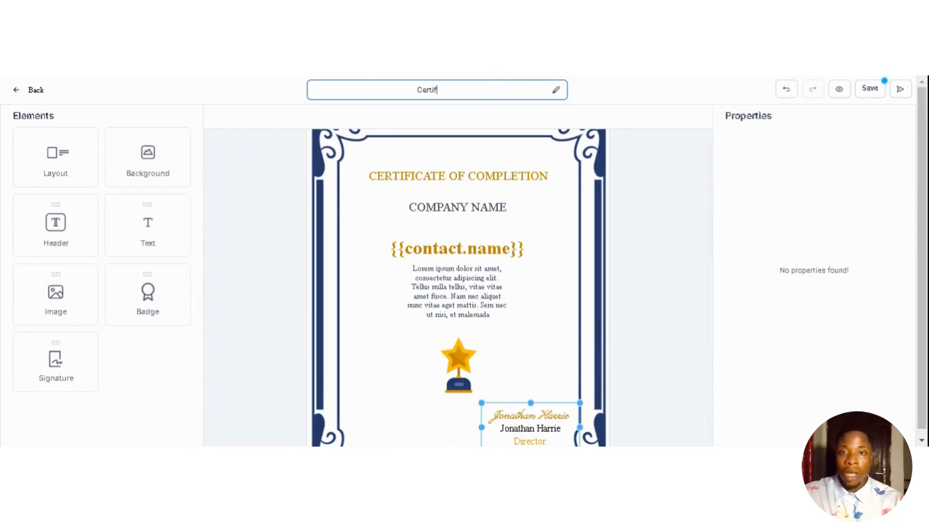
text(ui)
key(BackSpace)
key(BackSpace)
text(ic)
text(ate )
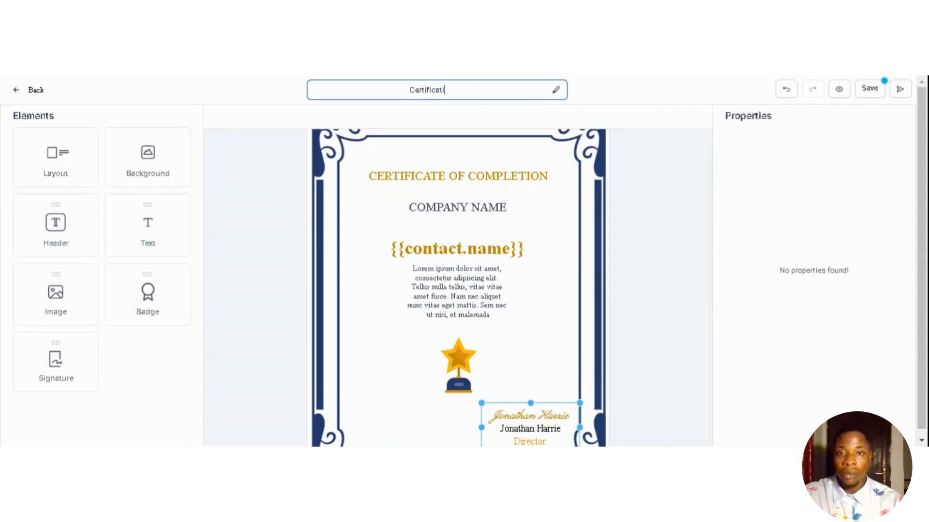
text(of )
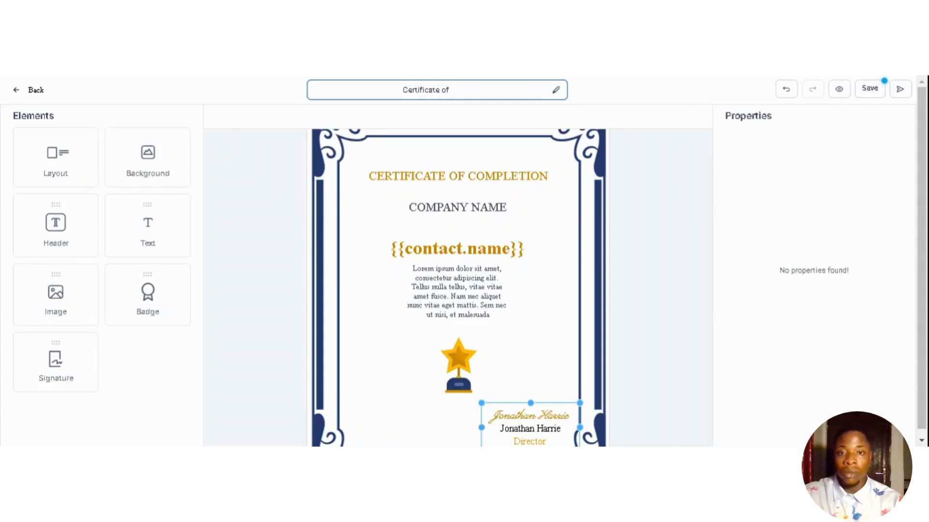
text(C)
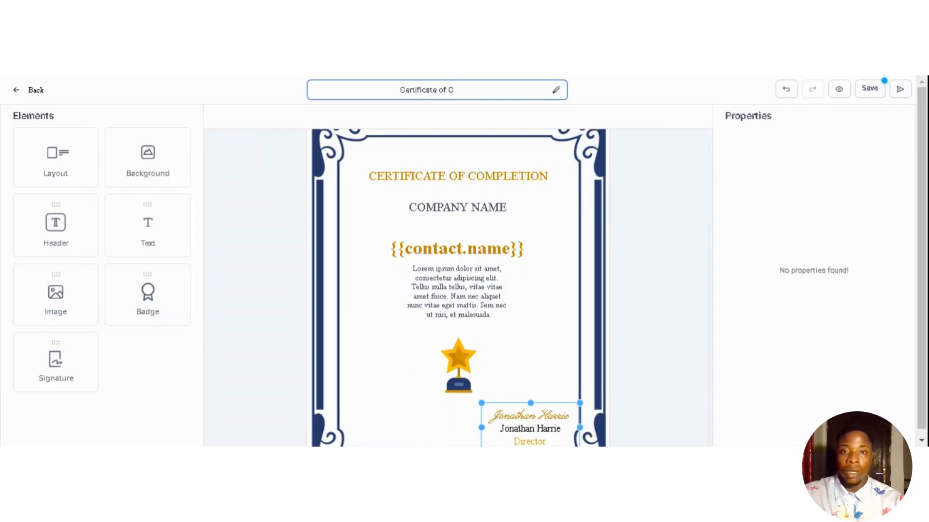
text(om)
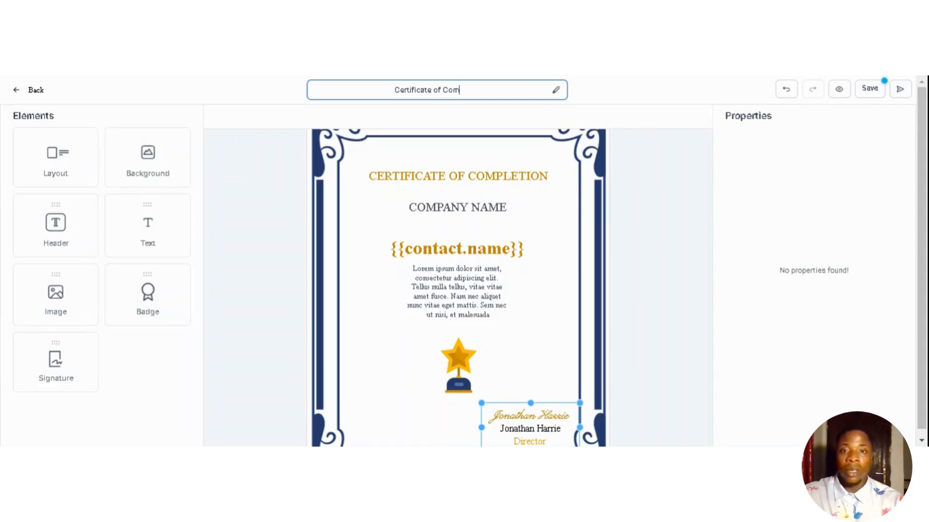
text(pletion )
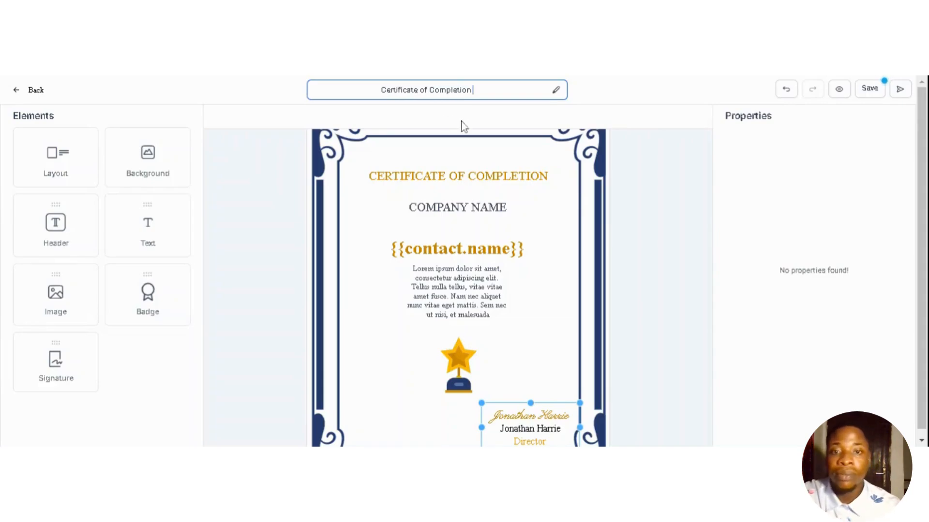
text(2)
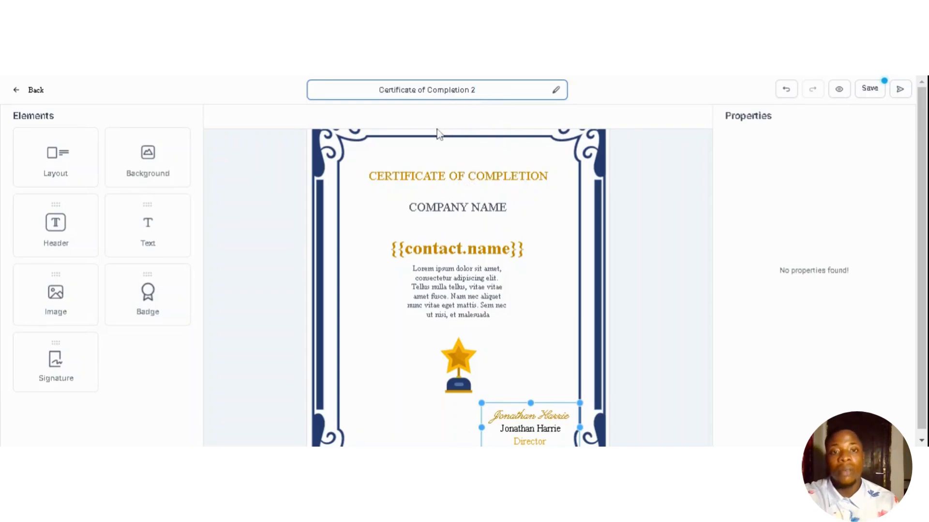
click(565, 123)
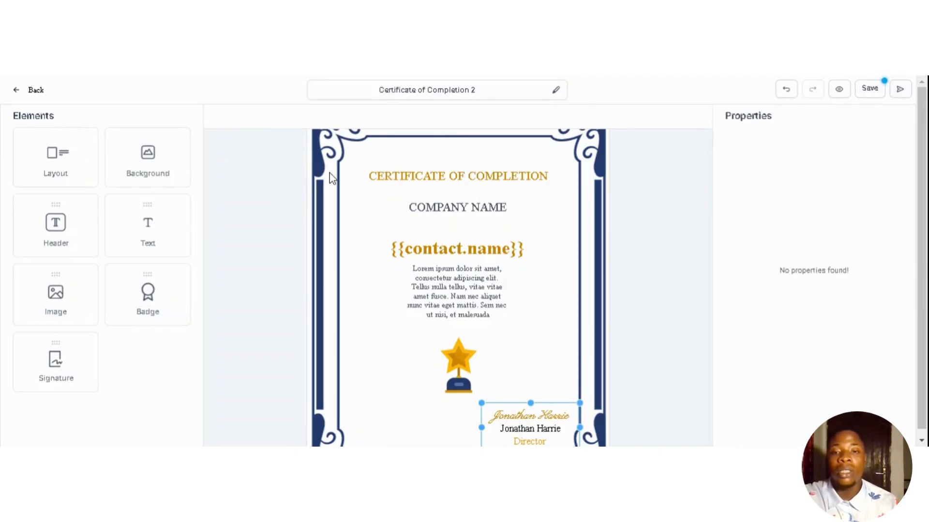
click(56, 162)
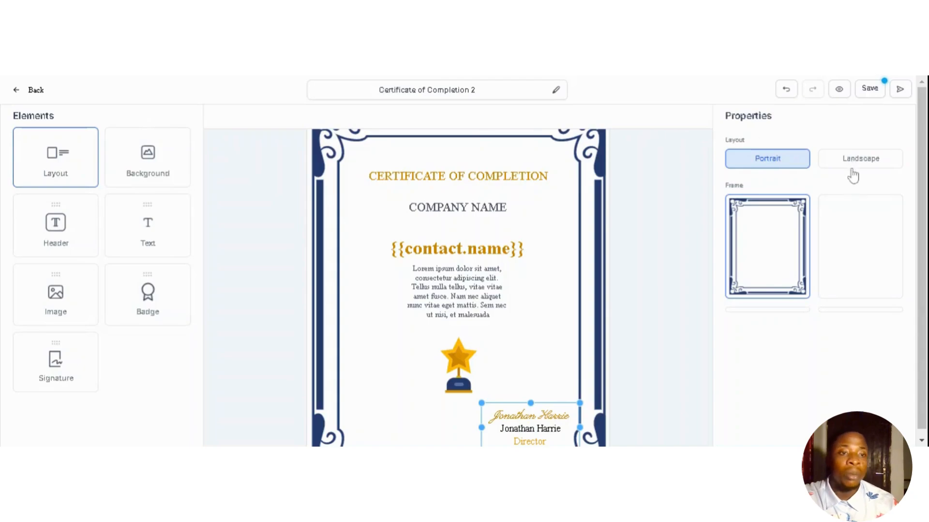
scroll(912, 167, down, 1)
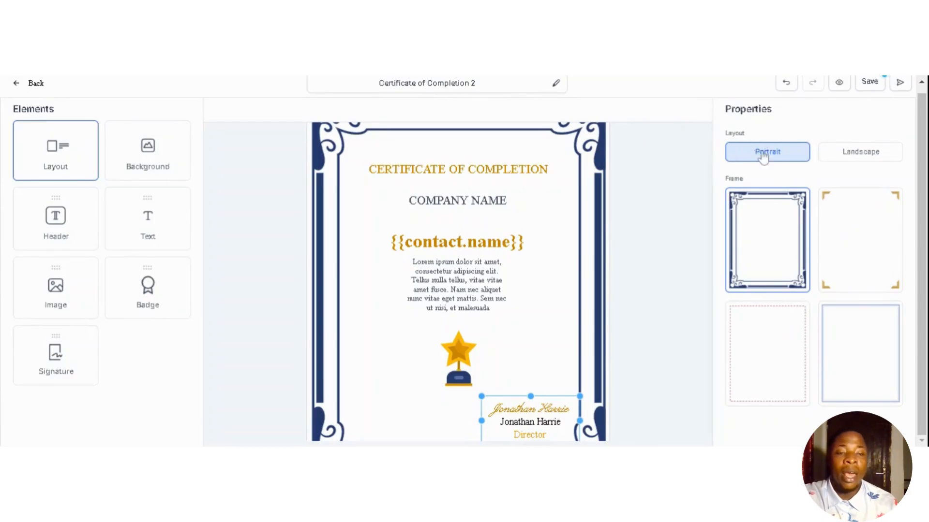
click(848, 154)
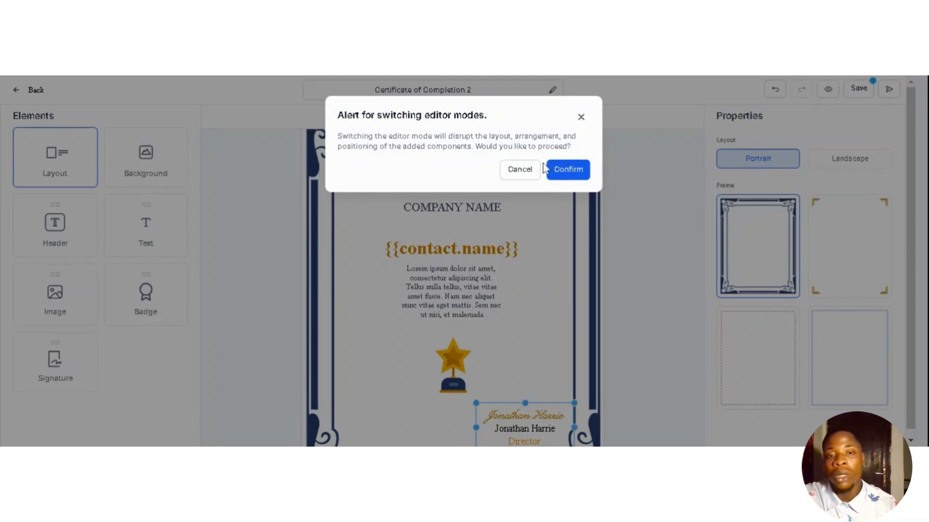
click(516, 174)
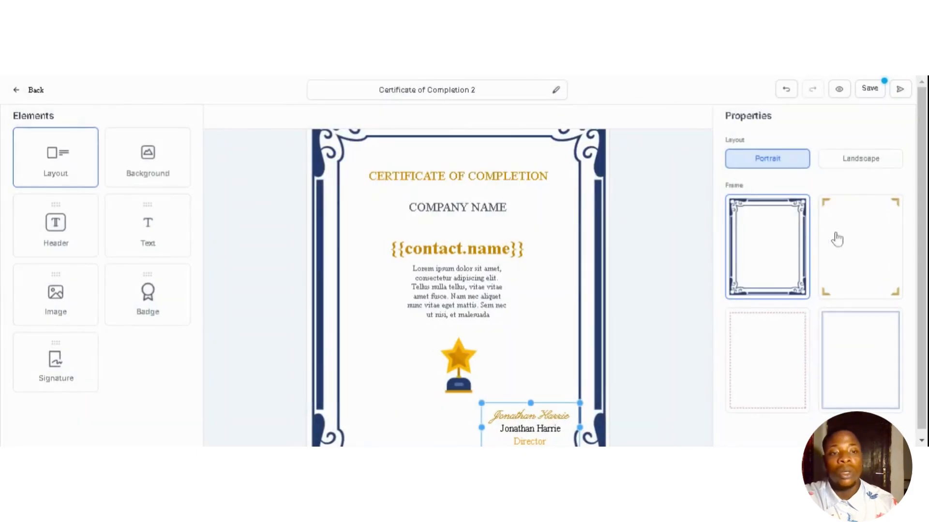
click(858, 237)
click(853, 352)
click(758, 352)
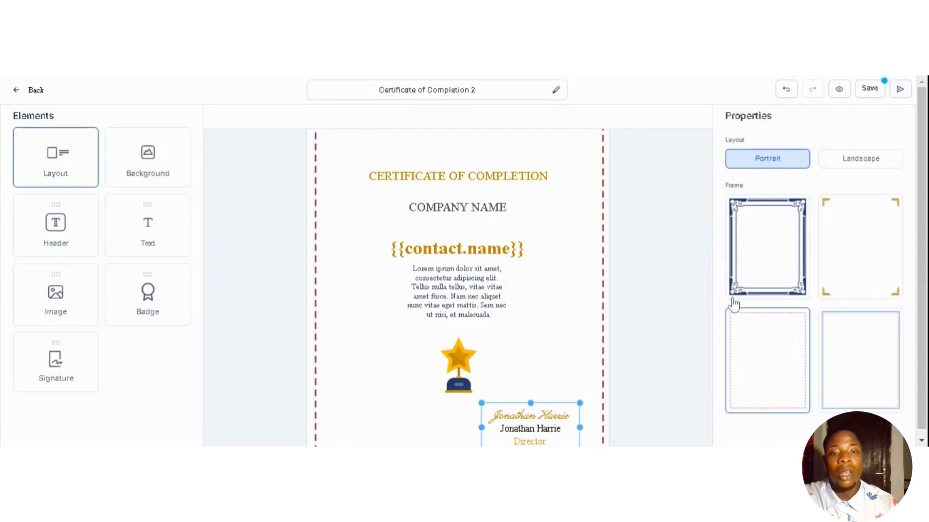
click(785, 262)
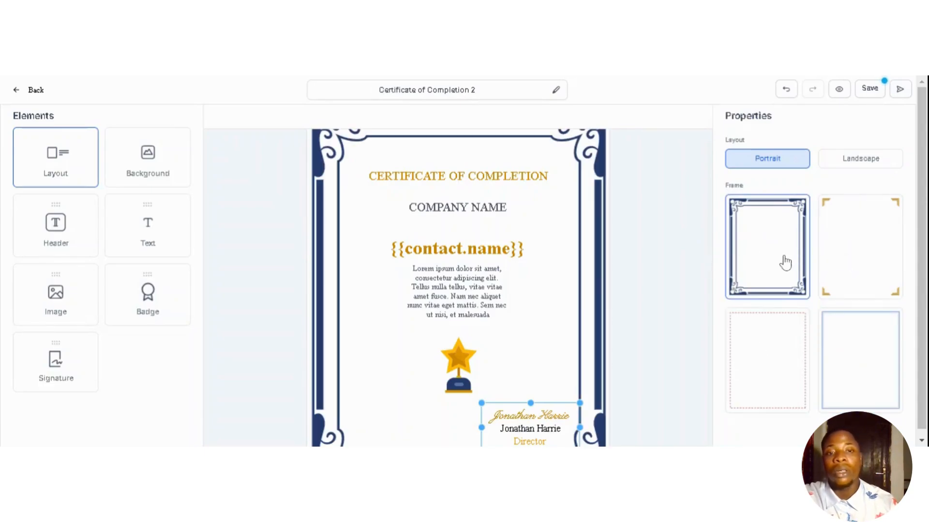
click(140, 157)
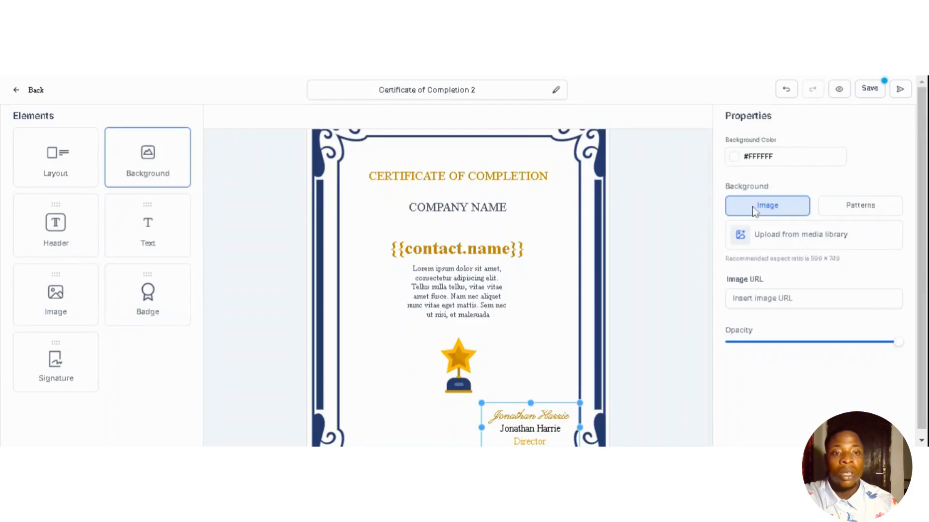
- Change the certificate background colour from white to pale pink #CDAEAEFF
click(748, 160)
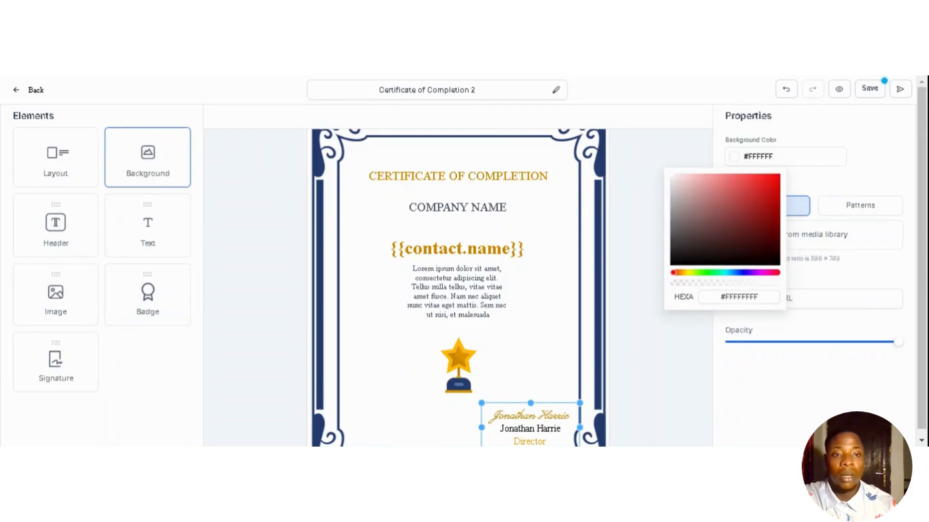
click(756, 199)
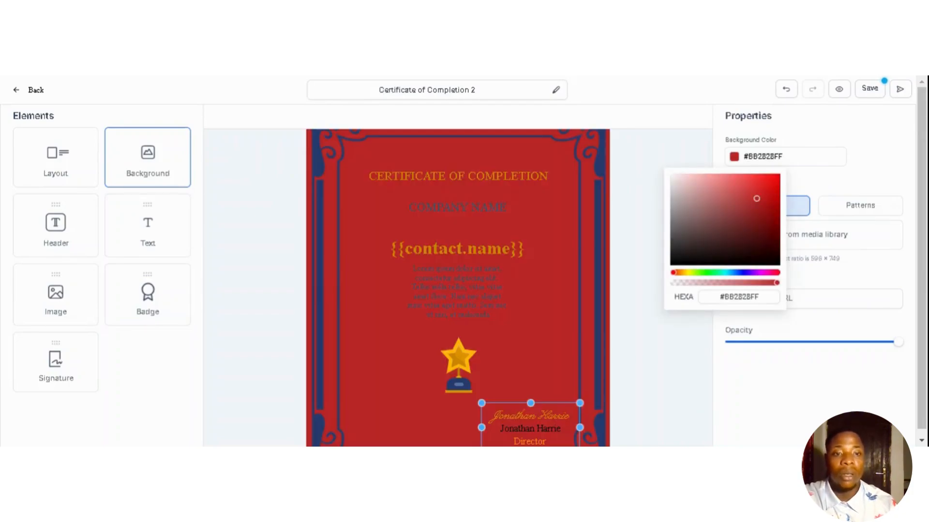
click(687, 192)
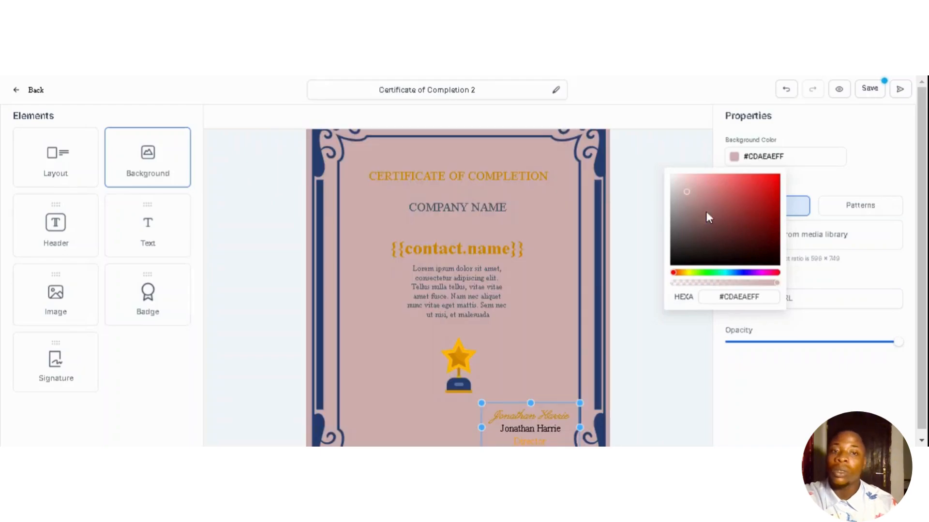
click(863, 169)
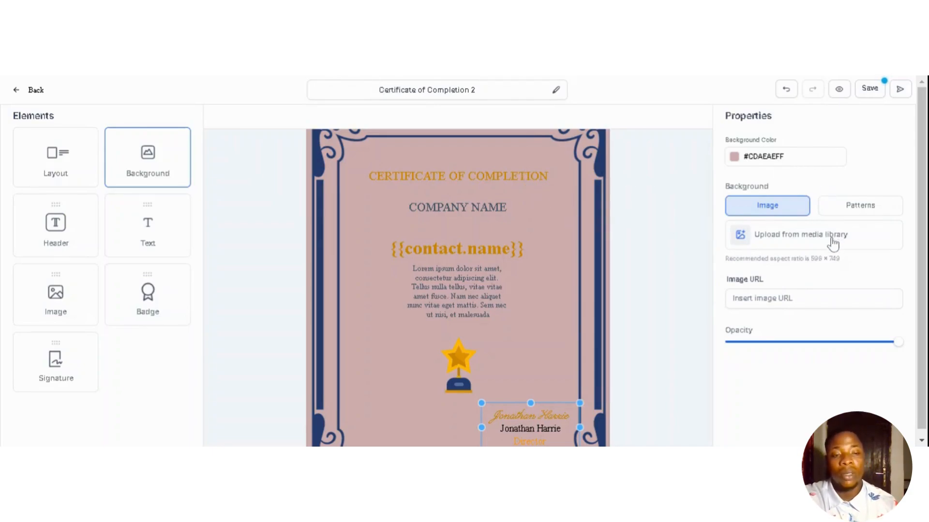
- Set the MI Home Start logo from the media library as background image at opacity 53
click(777, 237)
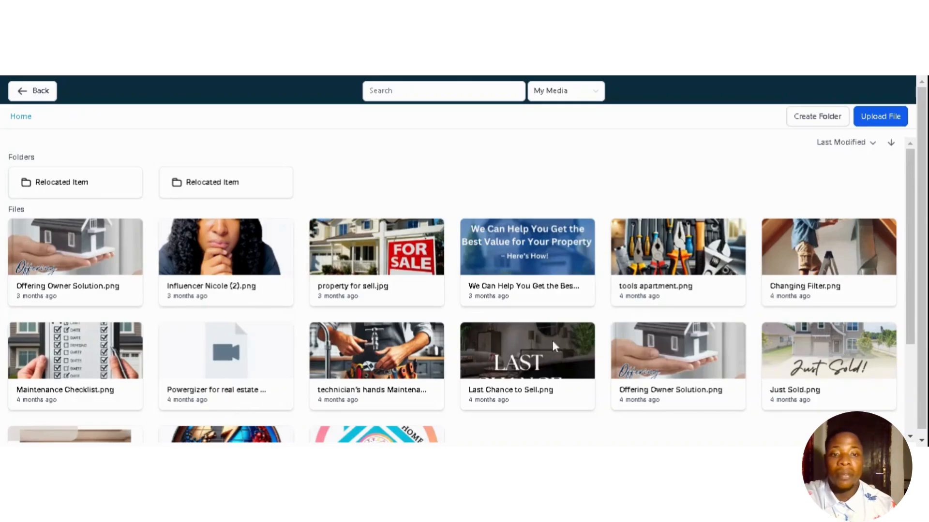
drag(908, 240, 907, 318)
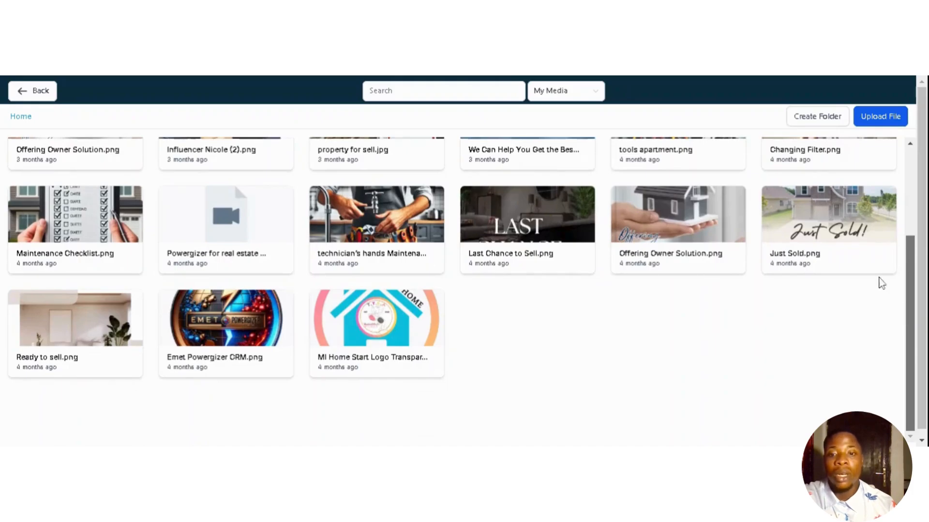
click(376, 332)
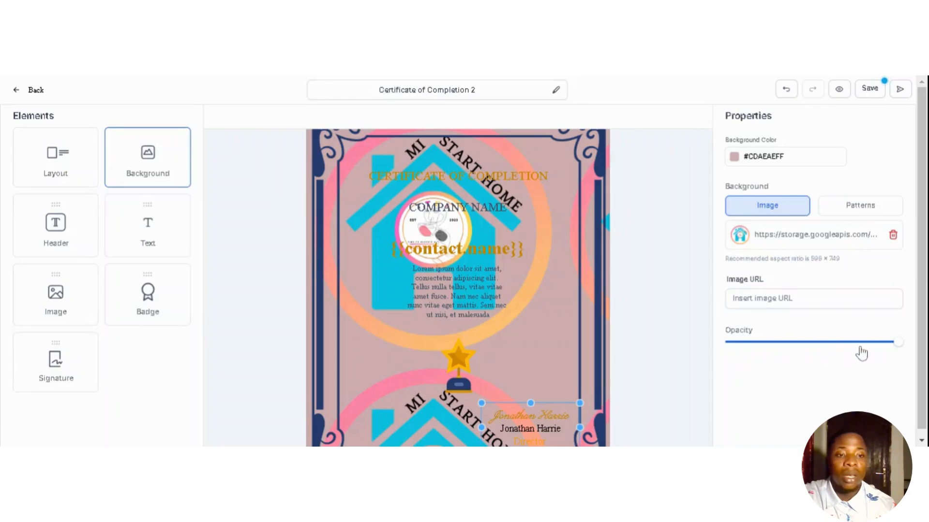
drag(897, 343, 841, 346)
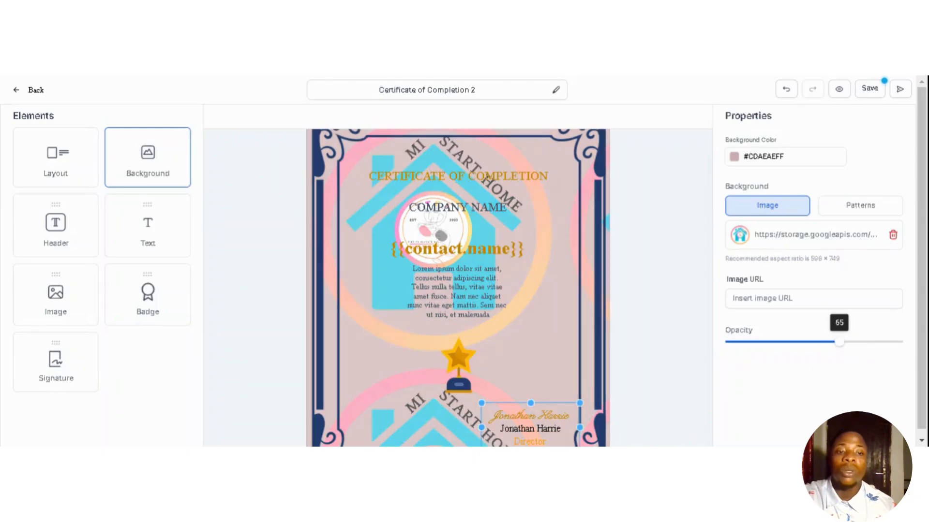
drag(840, 347, 821, 347)
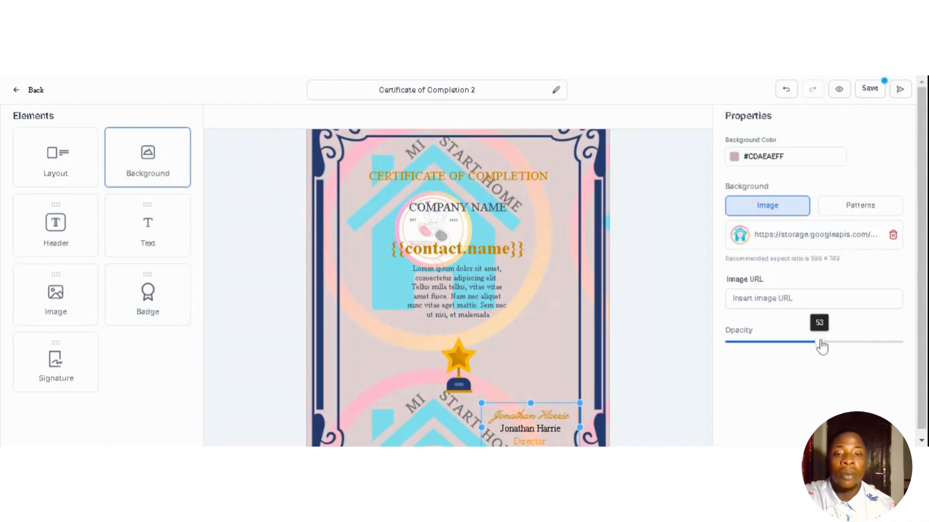
- Delete the logo background image, try the wavy pattern, then remove the pattern
click(893, 236)
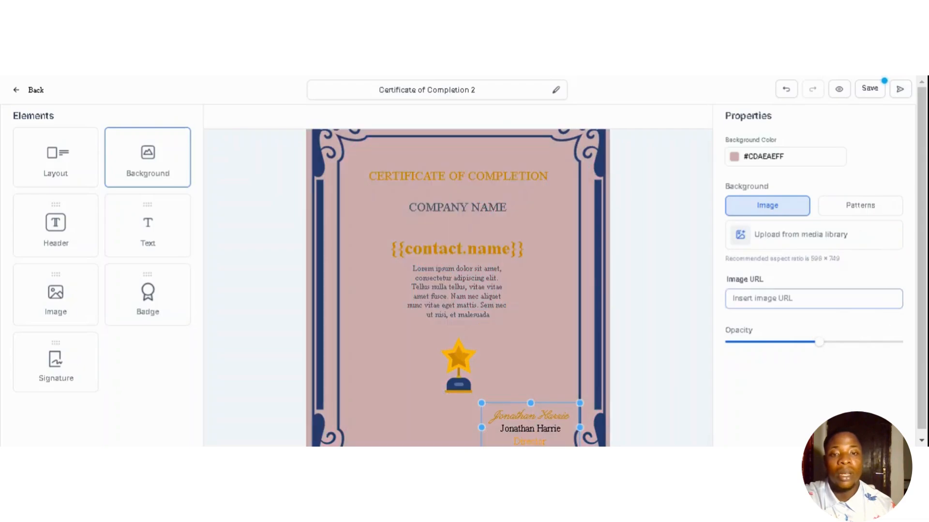
click(855, 209)
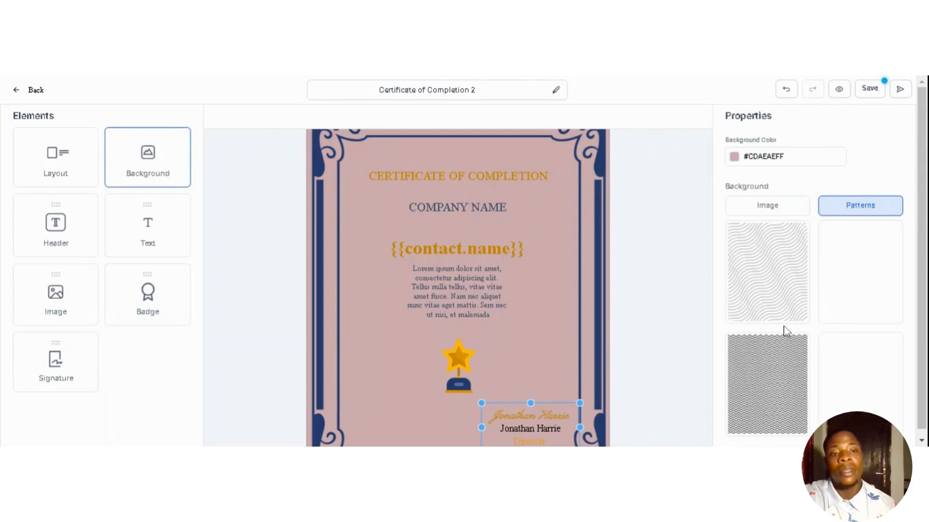
click(762, 299)
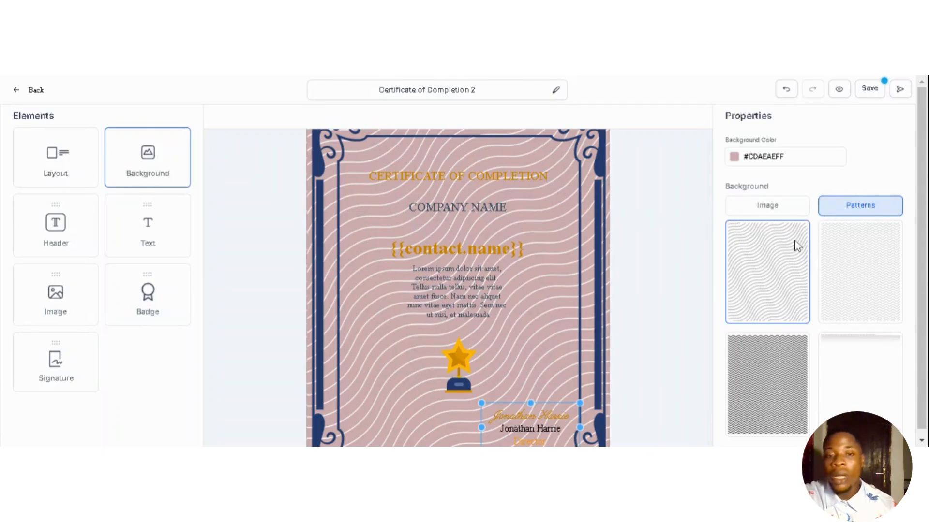
click(772, 268)
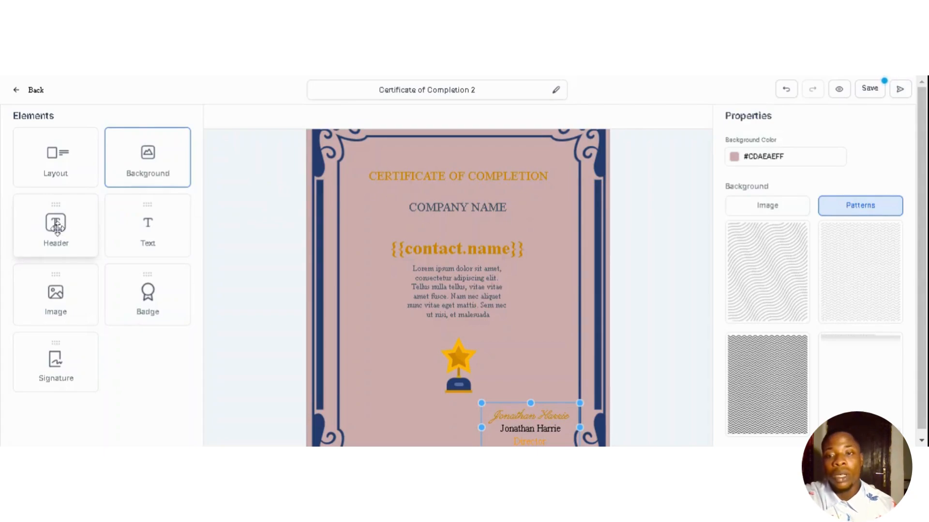
- Add a header block and delete it, then restyle the CERTIFICATE OF COMPLETION title
drag(419, 208, 419, 208)
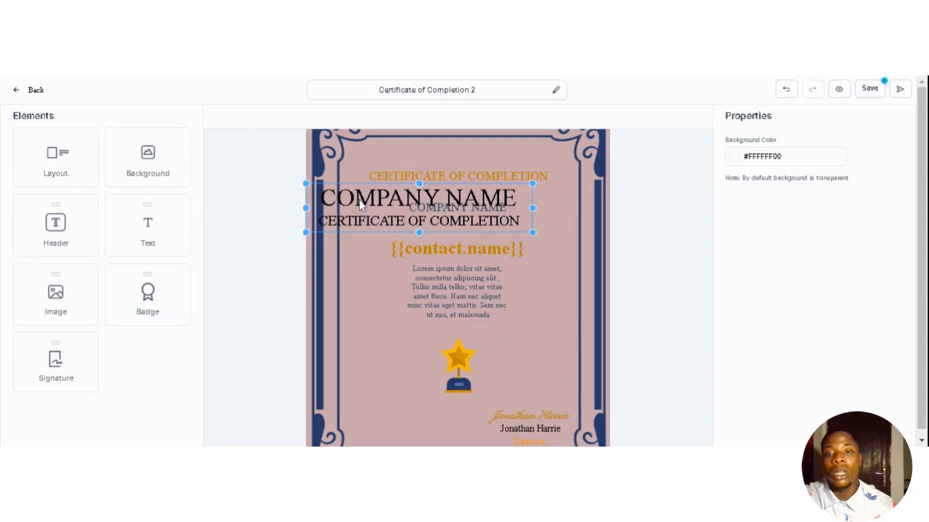
mouse_move(359, 199)
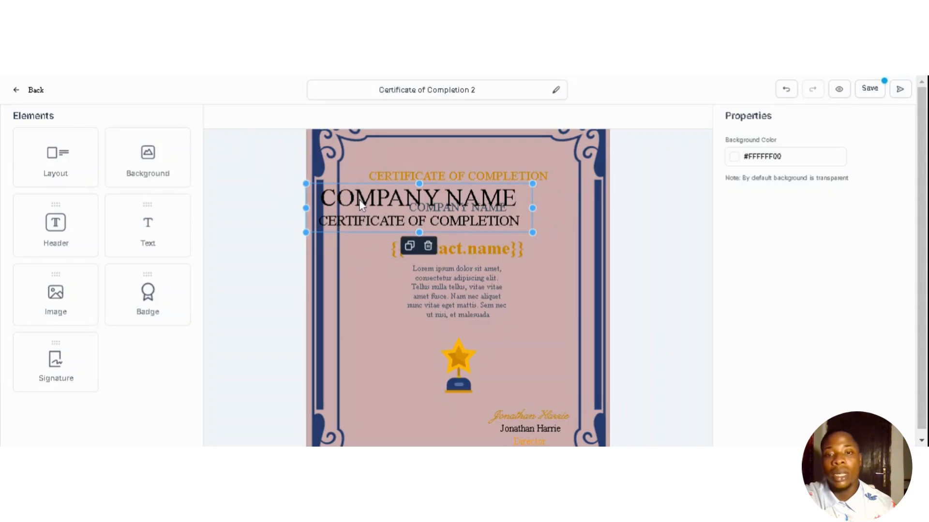
click(428, 247)
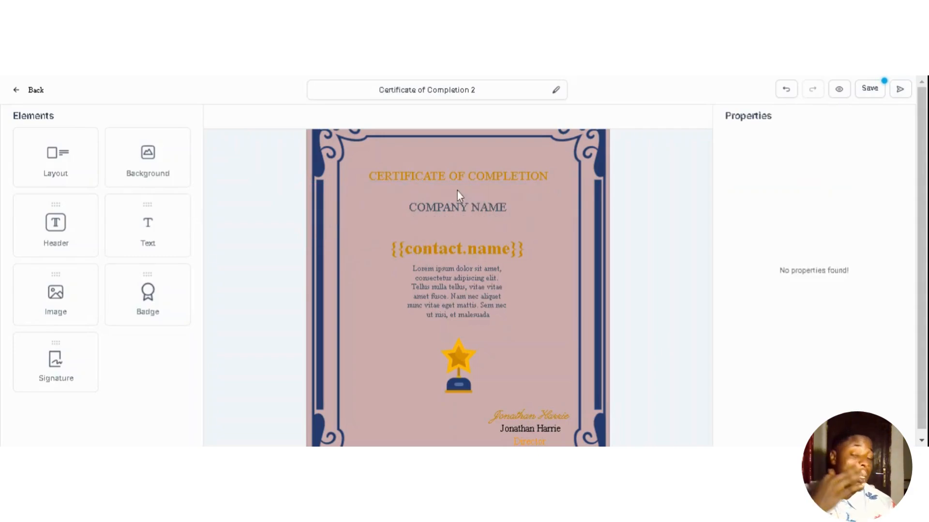
click(424, 185)
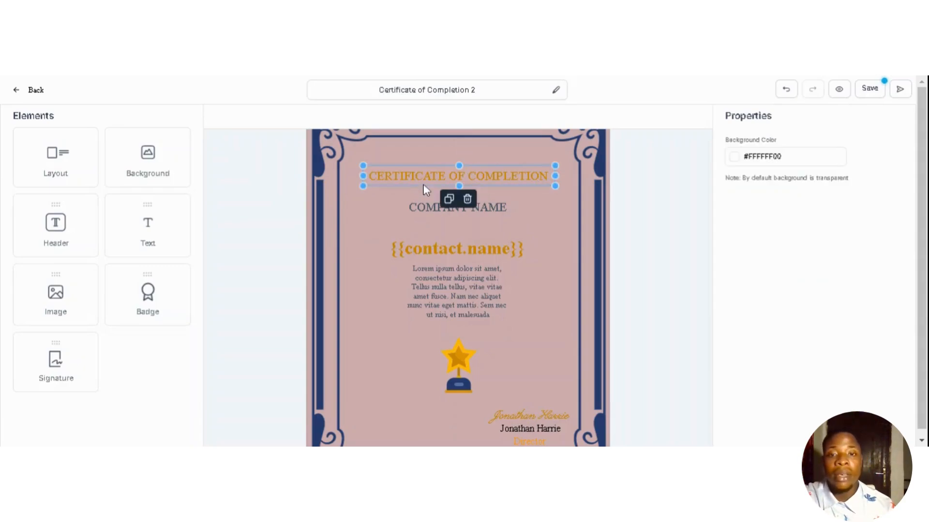
double_click(454, 182)
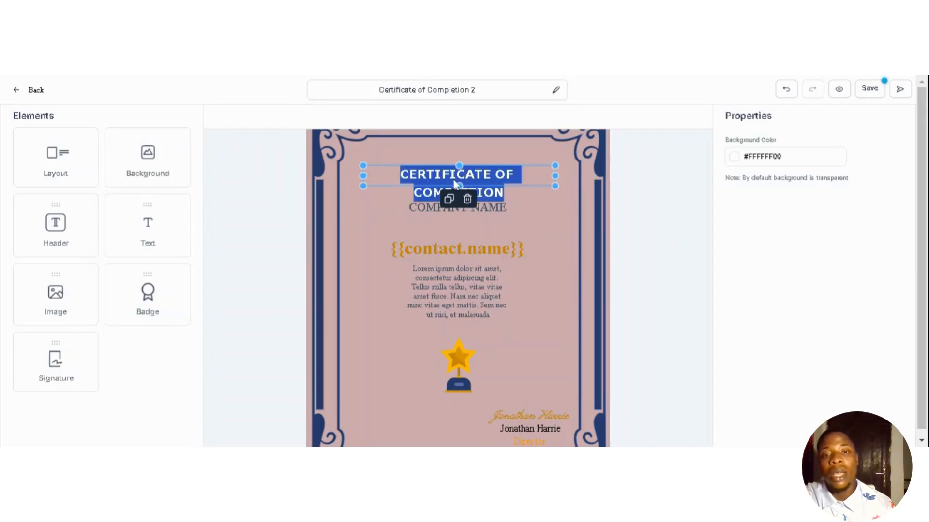
click(531, 214)
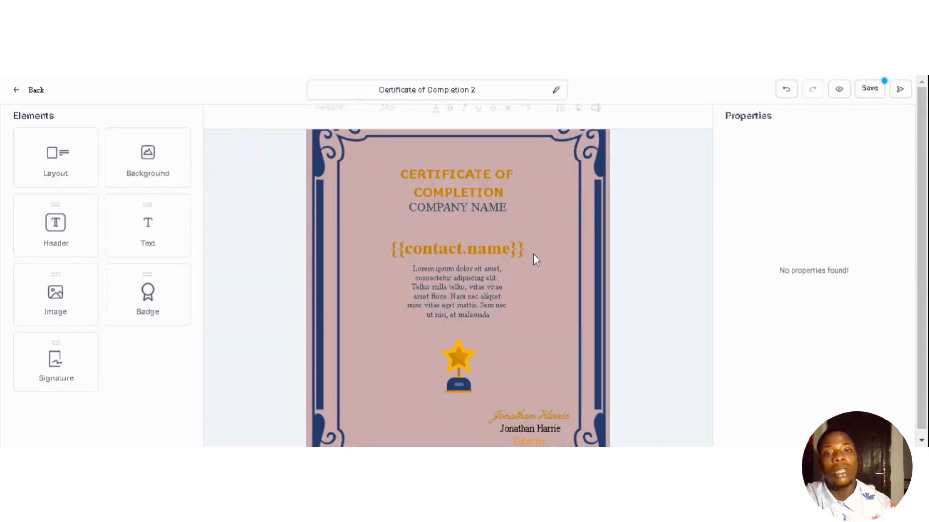
- Make the {{contact.name}} text bold orange Verdana 36px, checking the Custom Values list
click(459, 208)
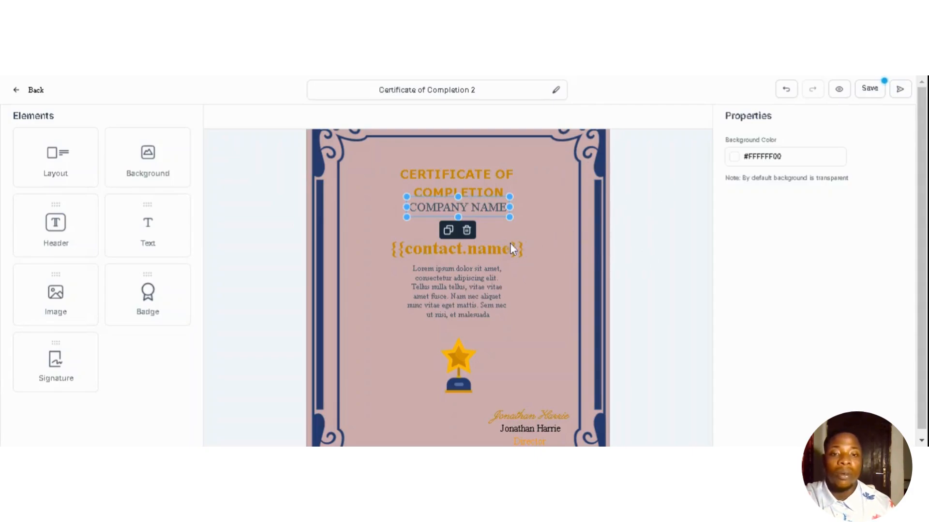
click(499, 254)
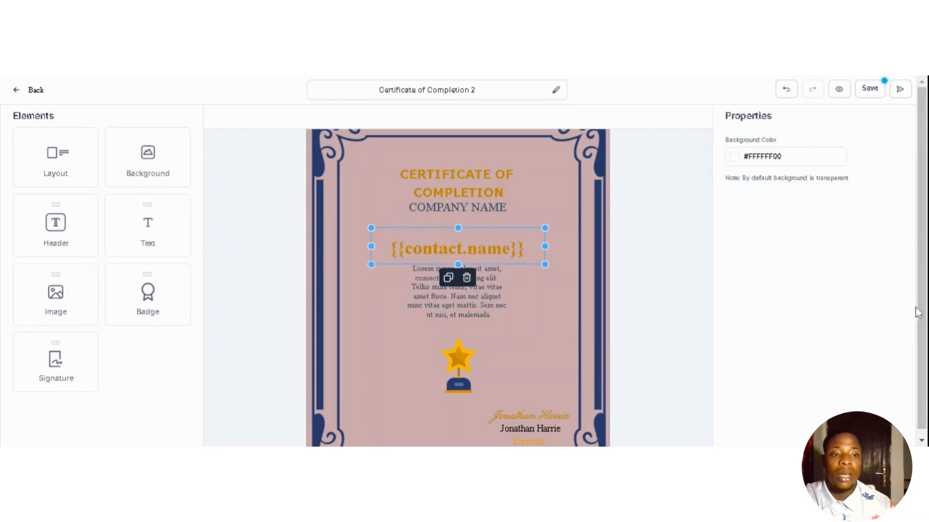
double_click(435, 251)
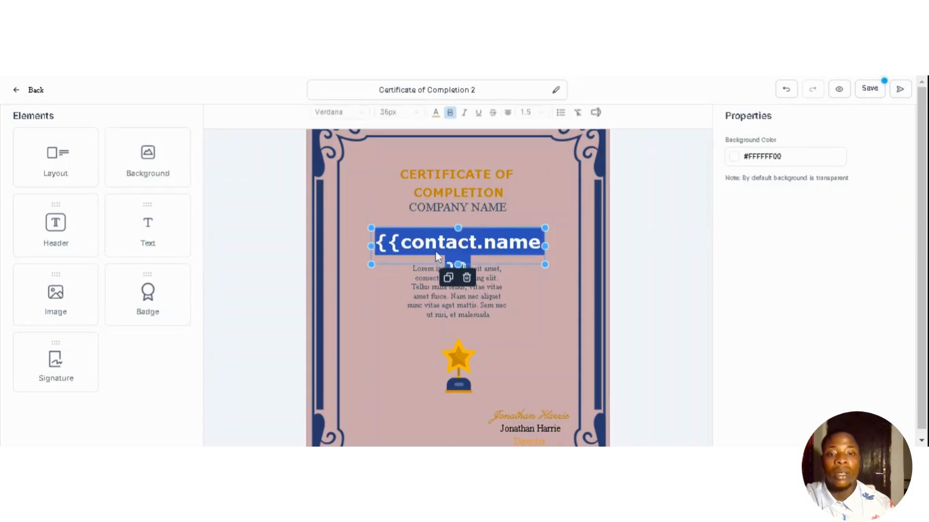
click(595, 117)
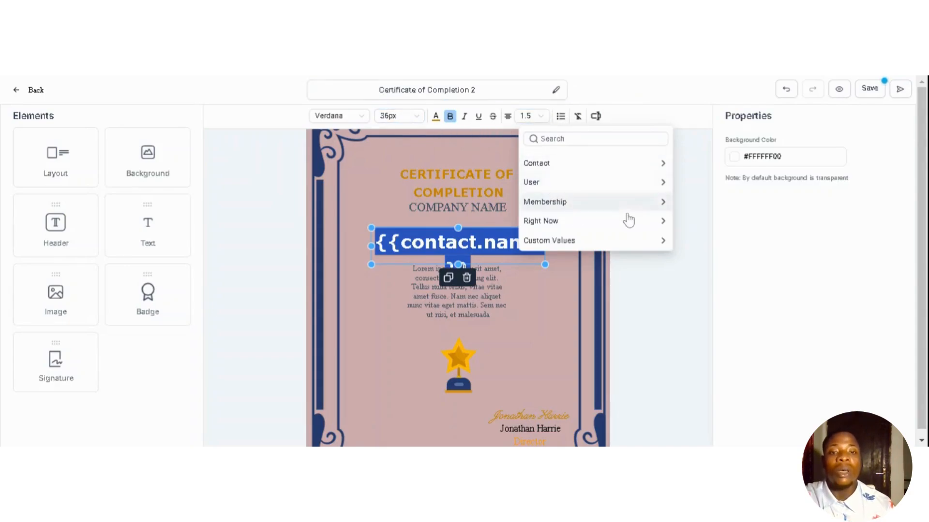
click(538, 340)
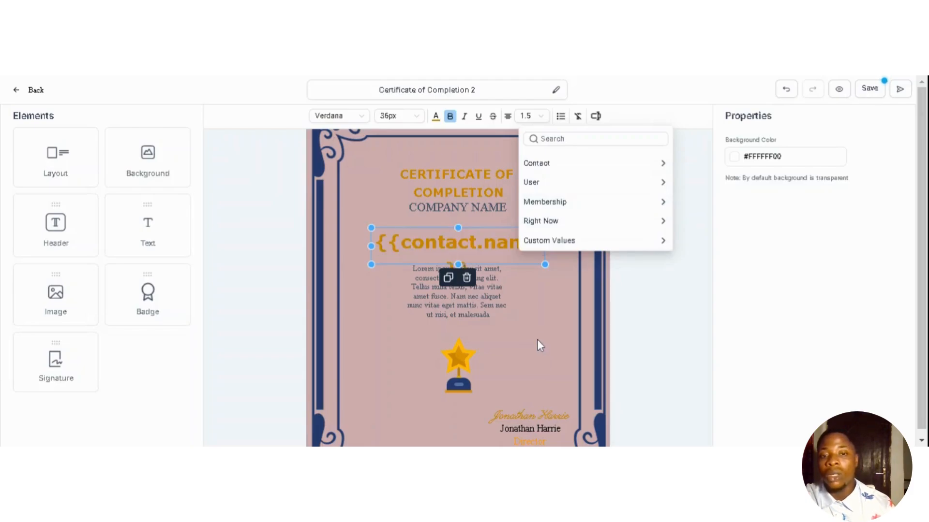
click(538, 340)
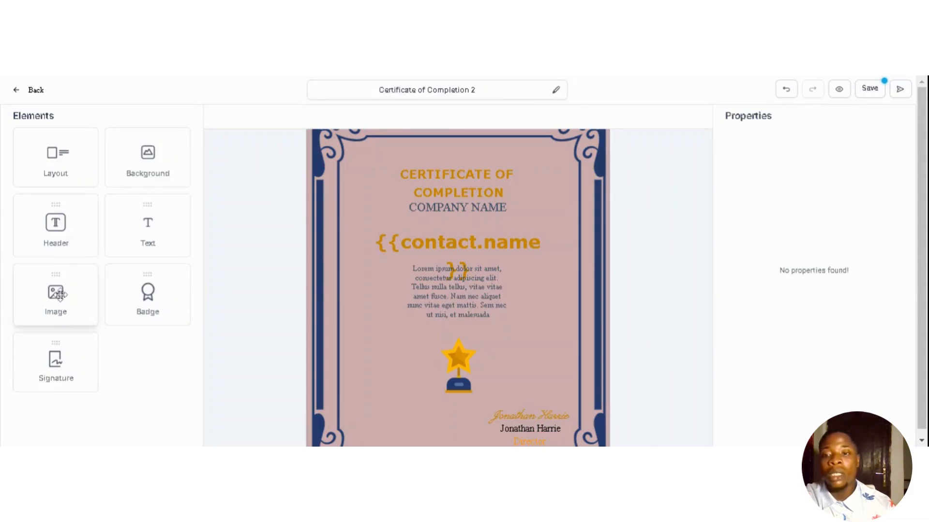
drag(59, 294, 405, 346)
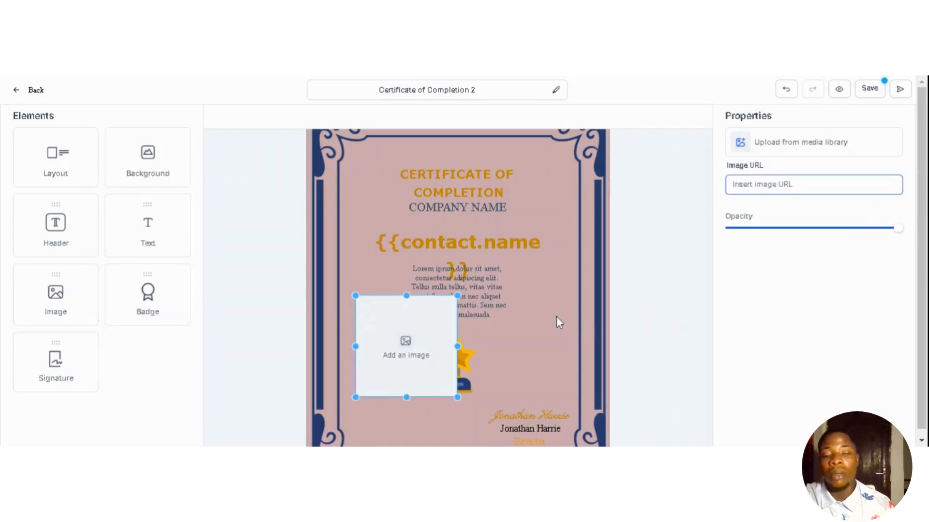
click(437, 356)
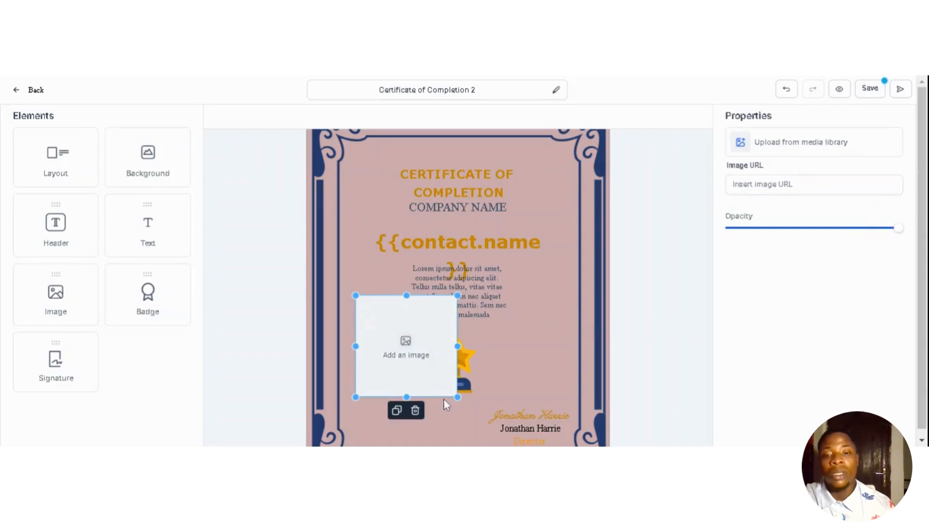
click(414, 411)
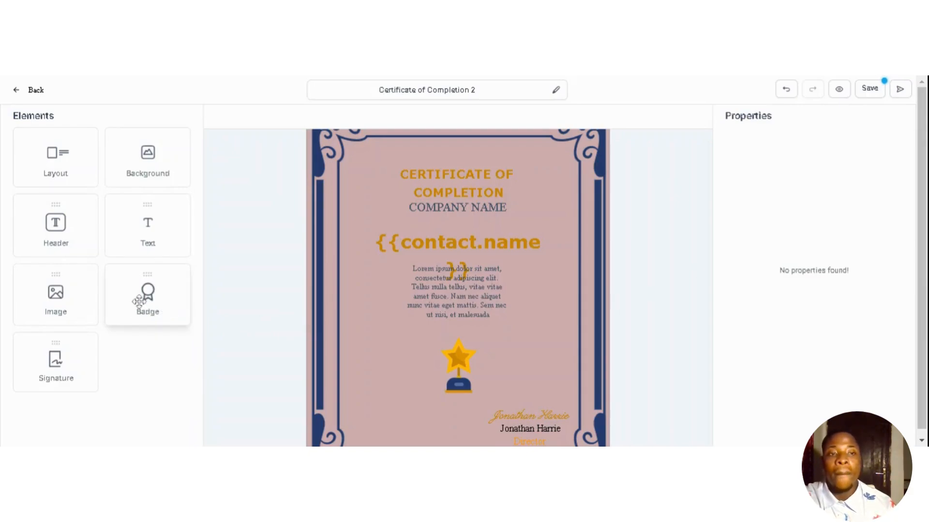
drag(139, 301, 440, 363)
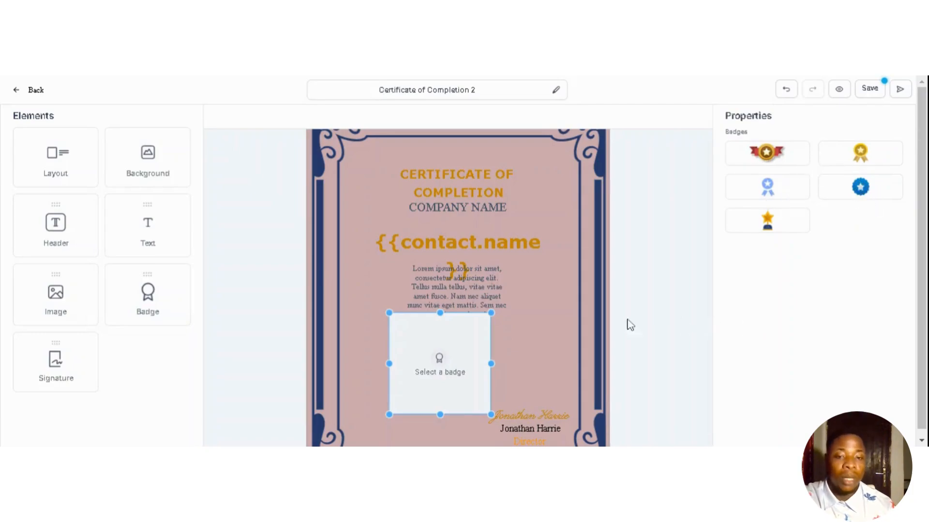
click(452, 403)
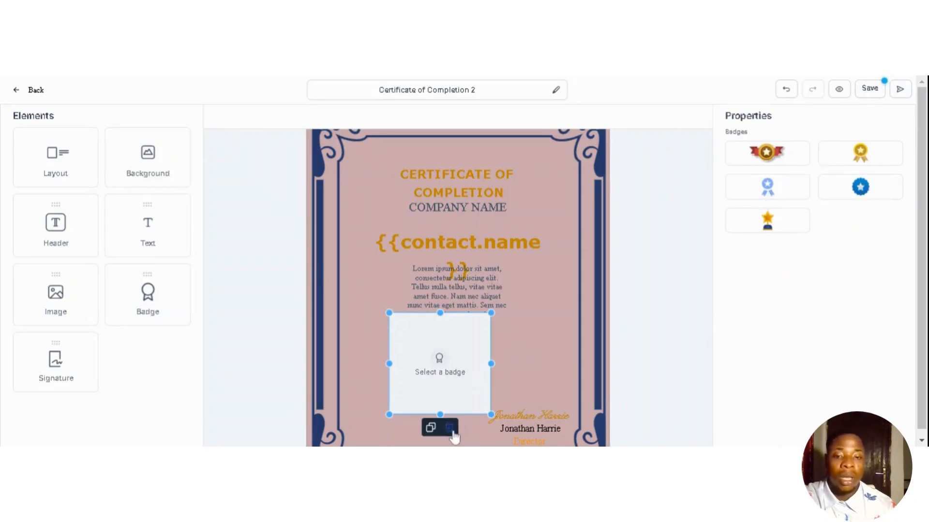
click(449, 428)
click(452, 362)
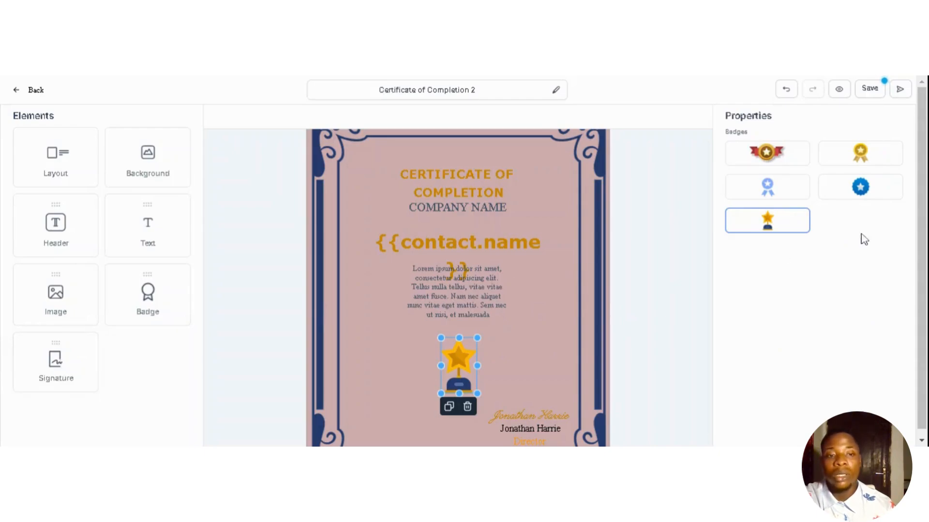
scroll(921, 242, down, 1)
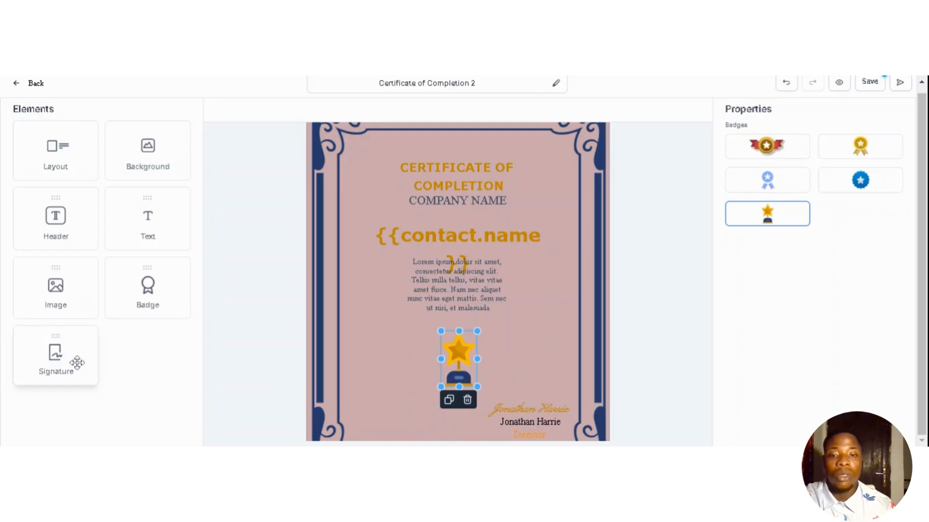
- Add a John Doe signature block beside the trophy, then delete it
drag(76, 362, 392, 358)
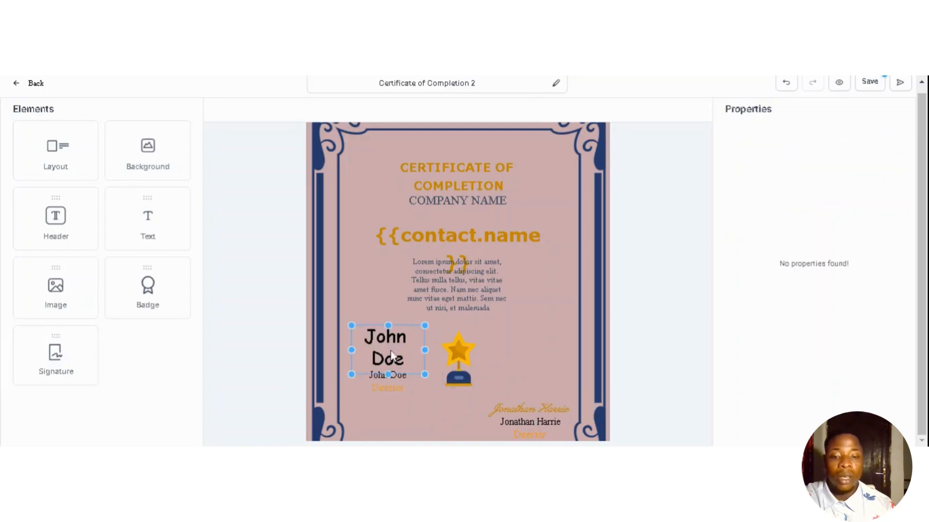
click(411, 371)
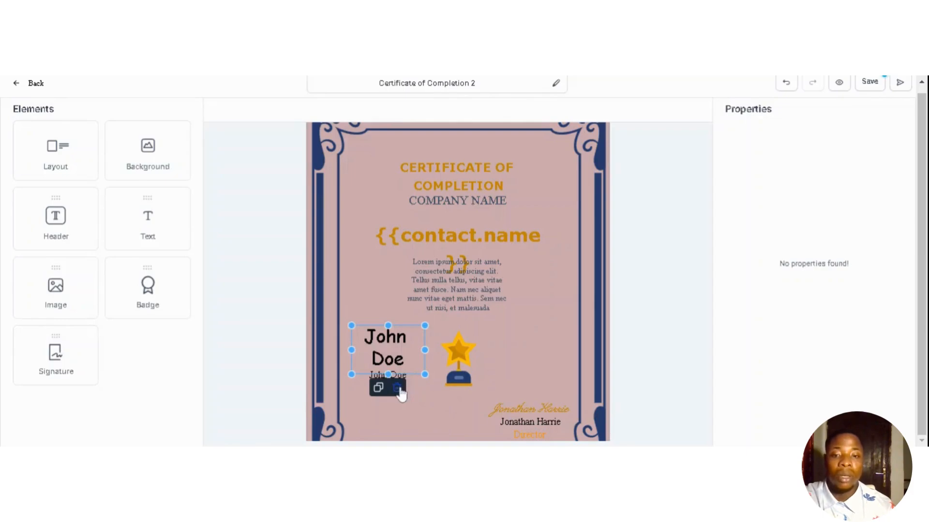
click(397, 388)
- Replace the existing script signature text with the new signer's name
click(526, 410)
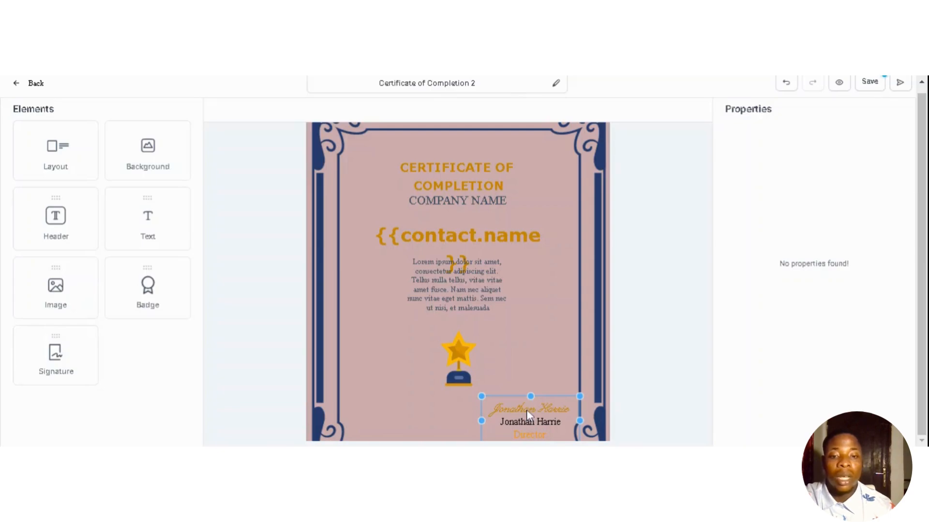
double_click(527, 410)
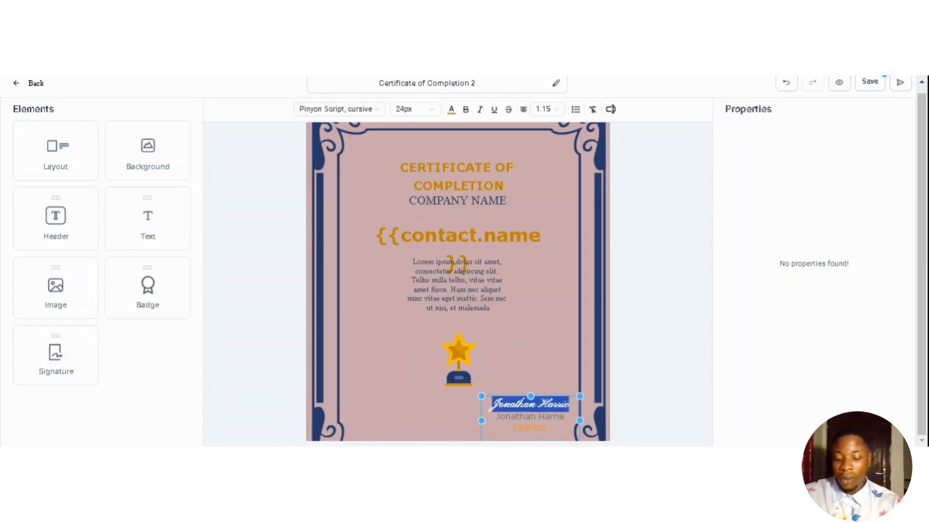
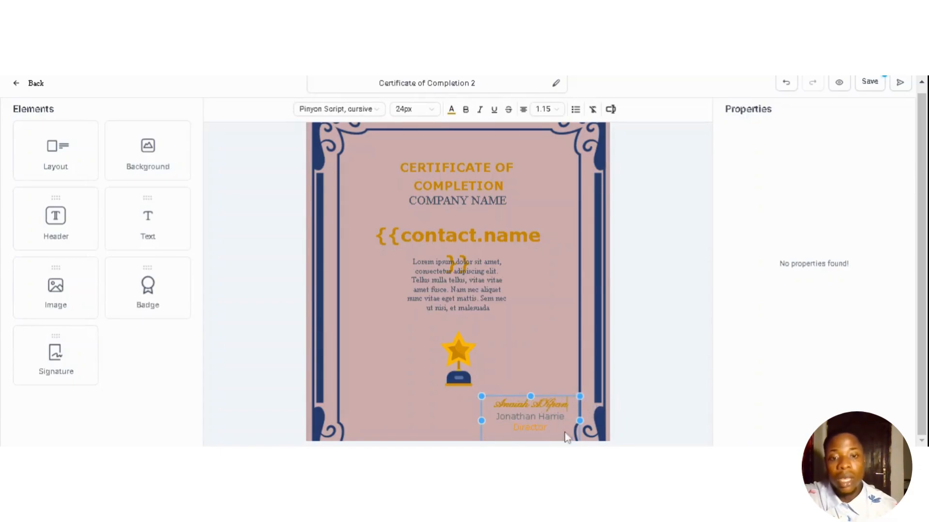
click(532, 376)
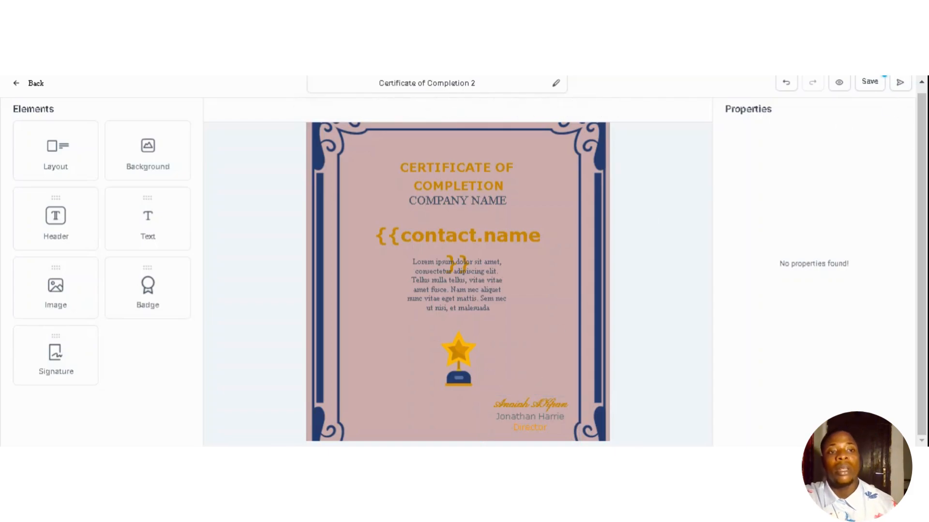
drag(922, 117, 922, 104)
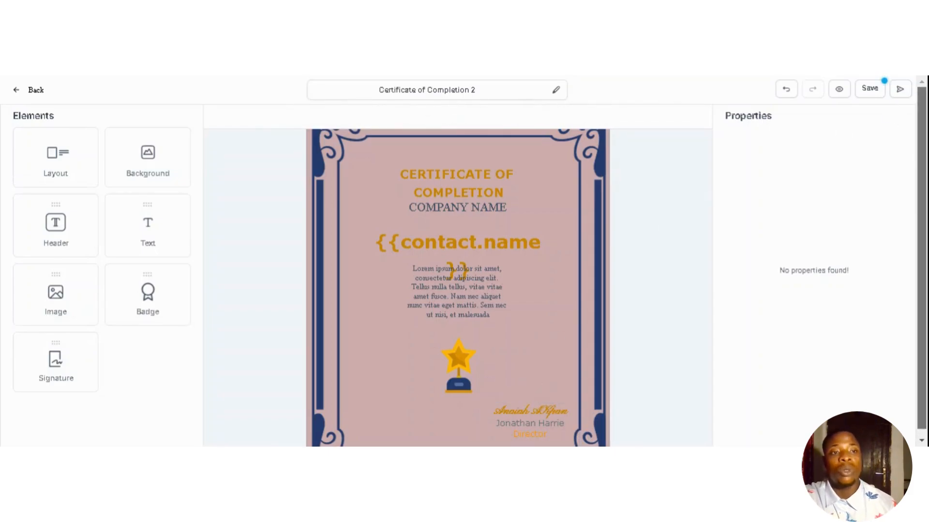
- Save the edits to Certificate of Completion 2
click(869, 89)
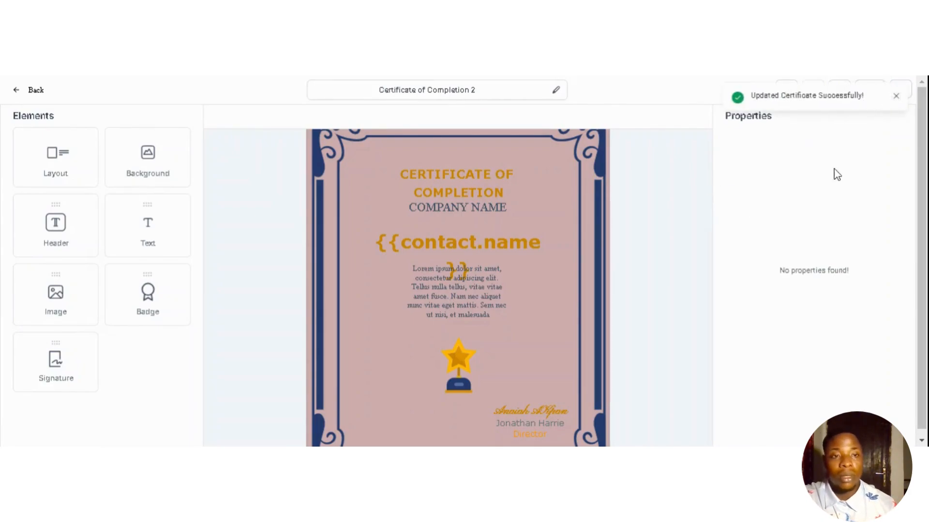
drag(921, 252, 922, 259)
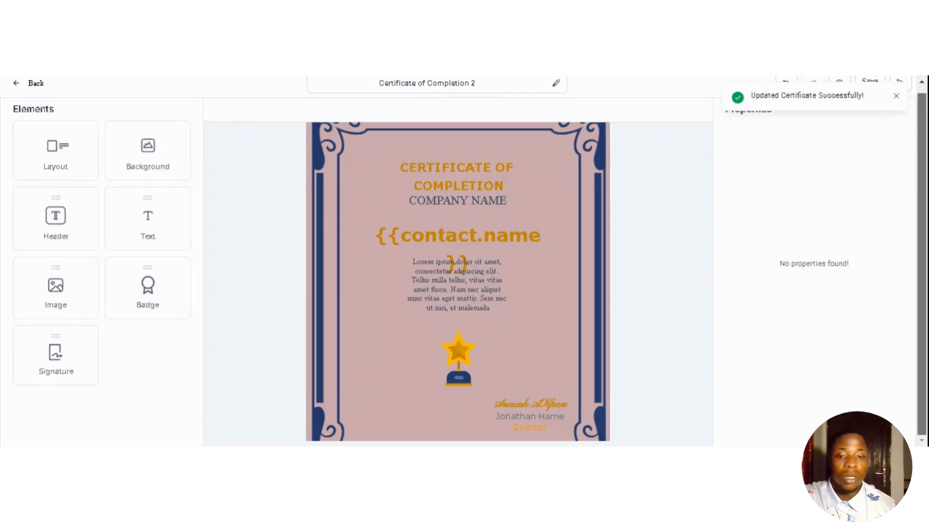
scroll(922, 259, up, 1)
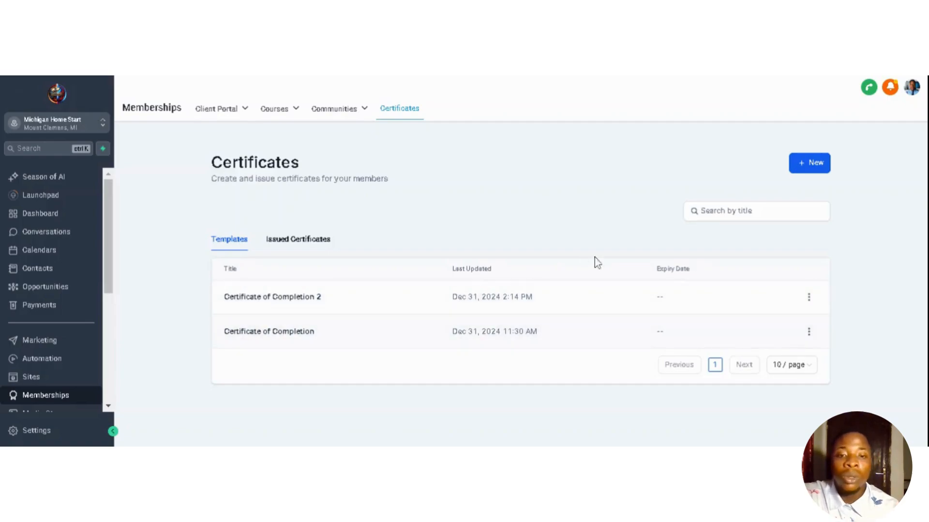
- Show the actions menu for Certificate of Completion 2 in the Certificates list
click(809, 297)
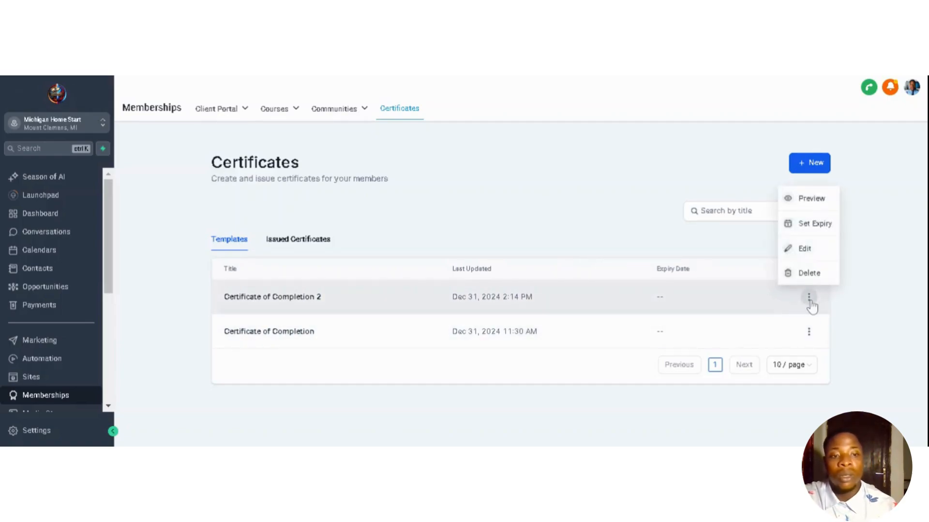